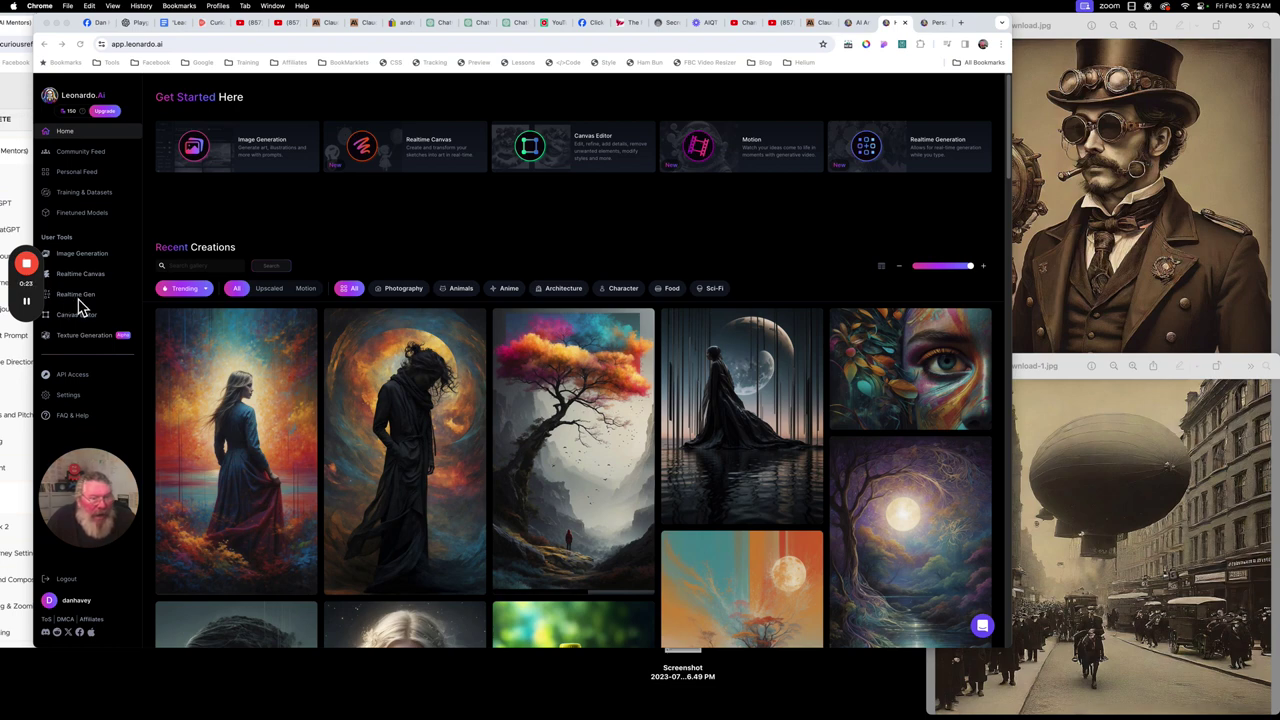
Step: Open Realtime Gen and replace the zeppelin prompt with just 'a'
{"action": "left_click", "coordinate": [79, 298]}
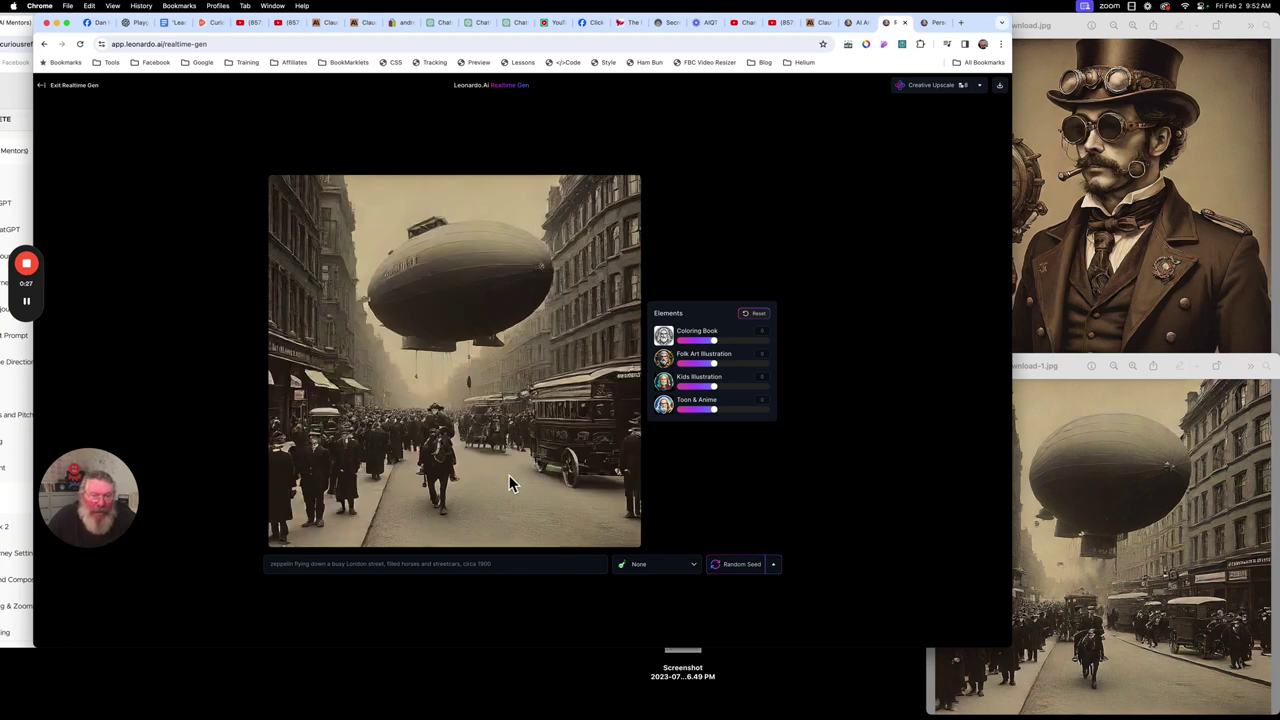
{"action": "left_click_drag", "start_coordinate": [514, 569], "coordinate": [249, 563]}
{"action": "key", "text": "BackSpace"}
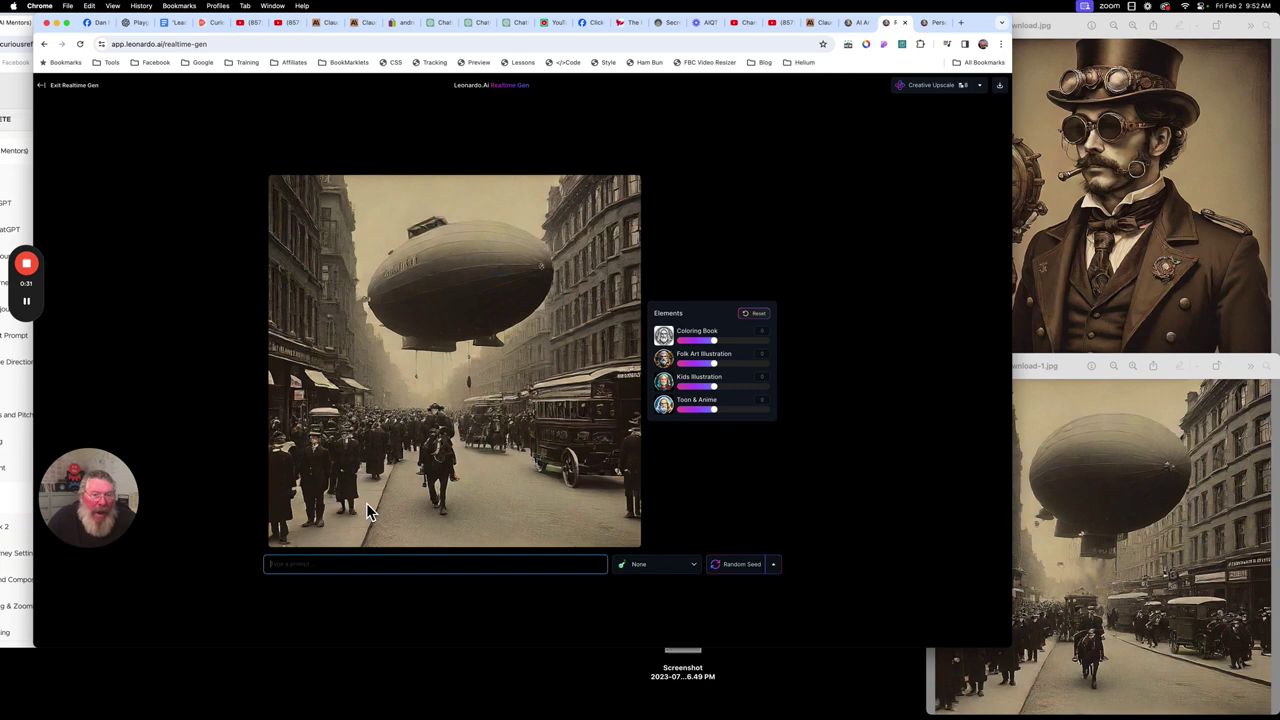
{"action": "left_click", "coordinate": [363, 565]}
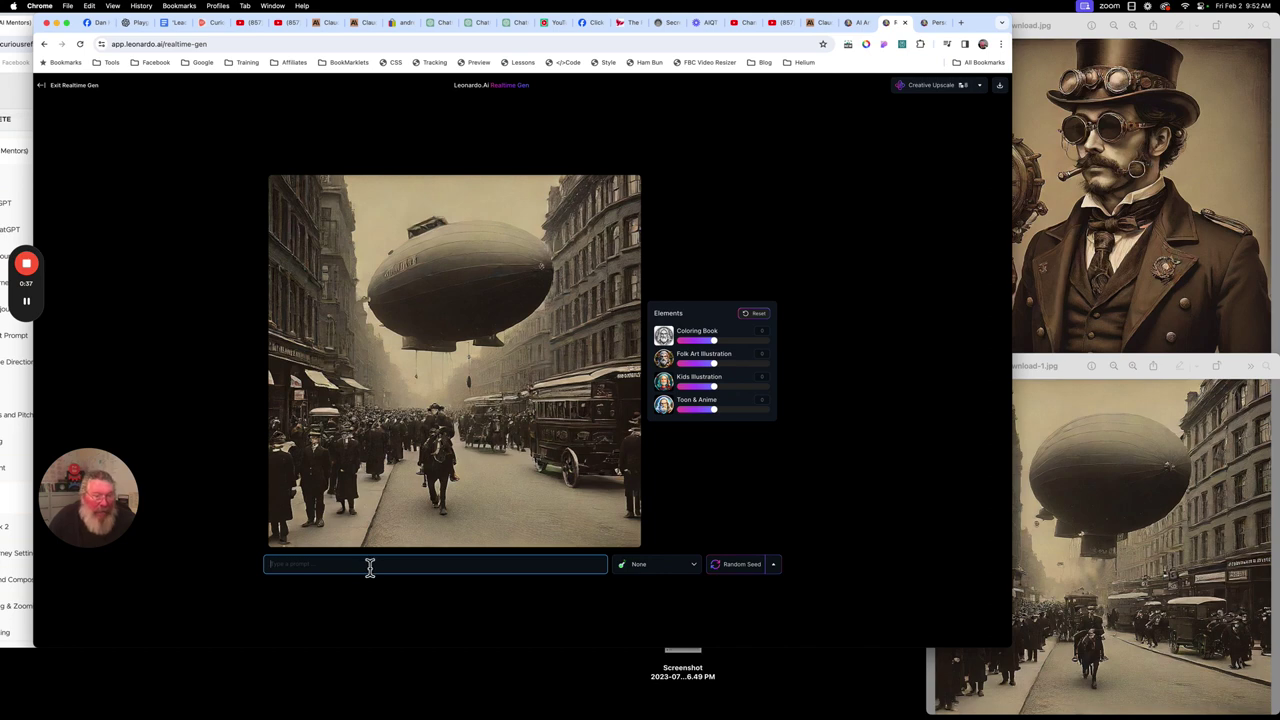
{"action": "type", "text": "a"}
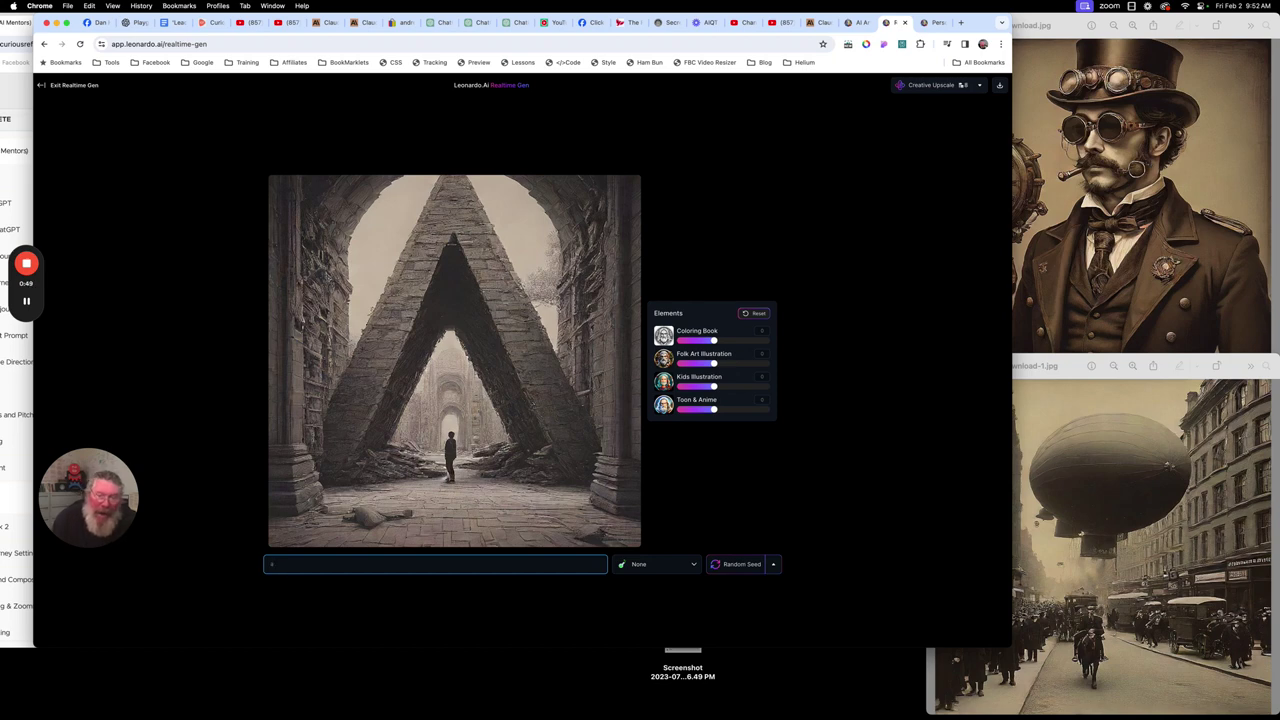
Step: Reroll the random seed four times, ending on a sketched domed ruin
{"action": "left_click", "coordinate": [742, 568]}
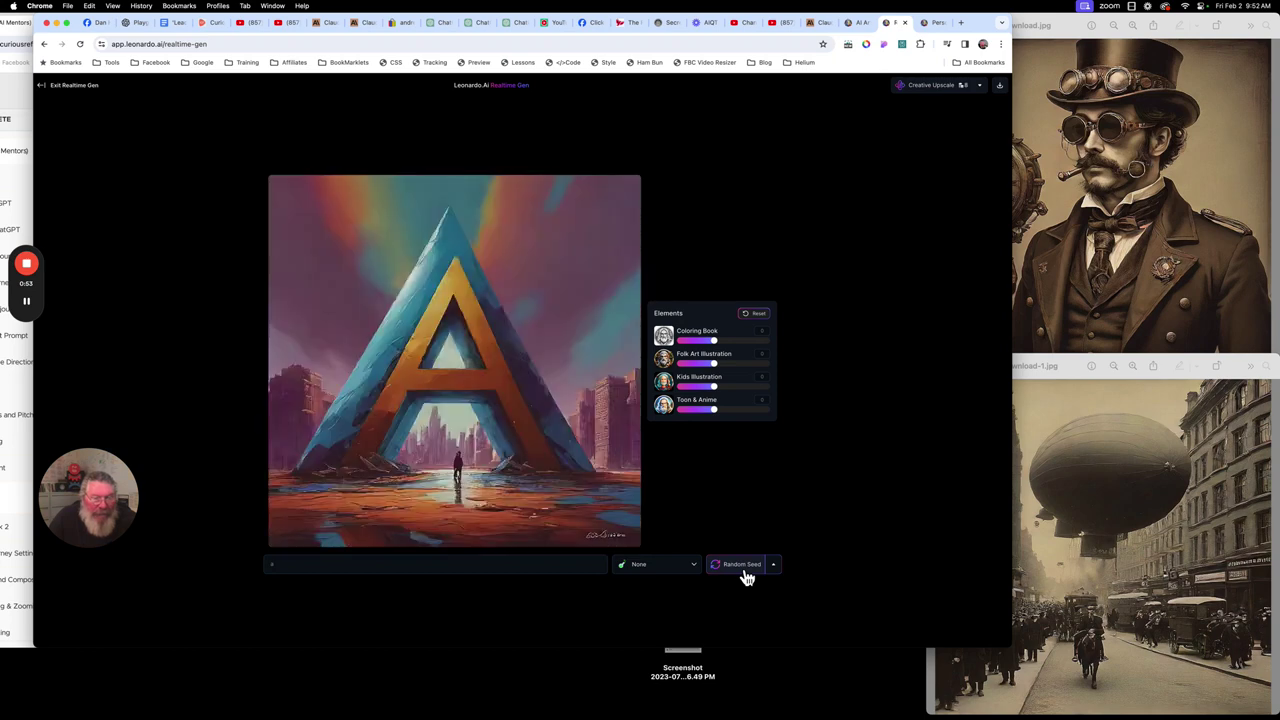
{"action": "left_click", "coordinate": [744, 574]}
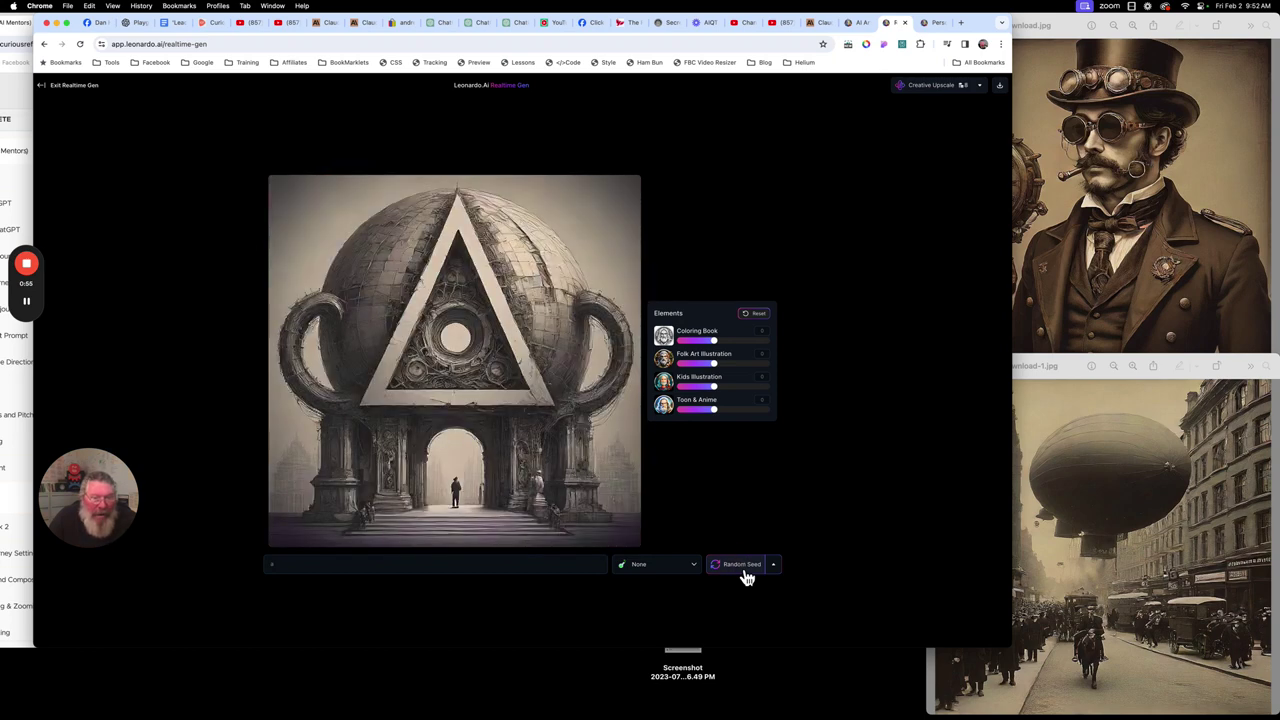
{"action": "left_click", "coordinate": [745, 577]}
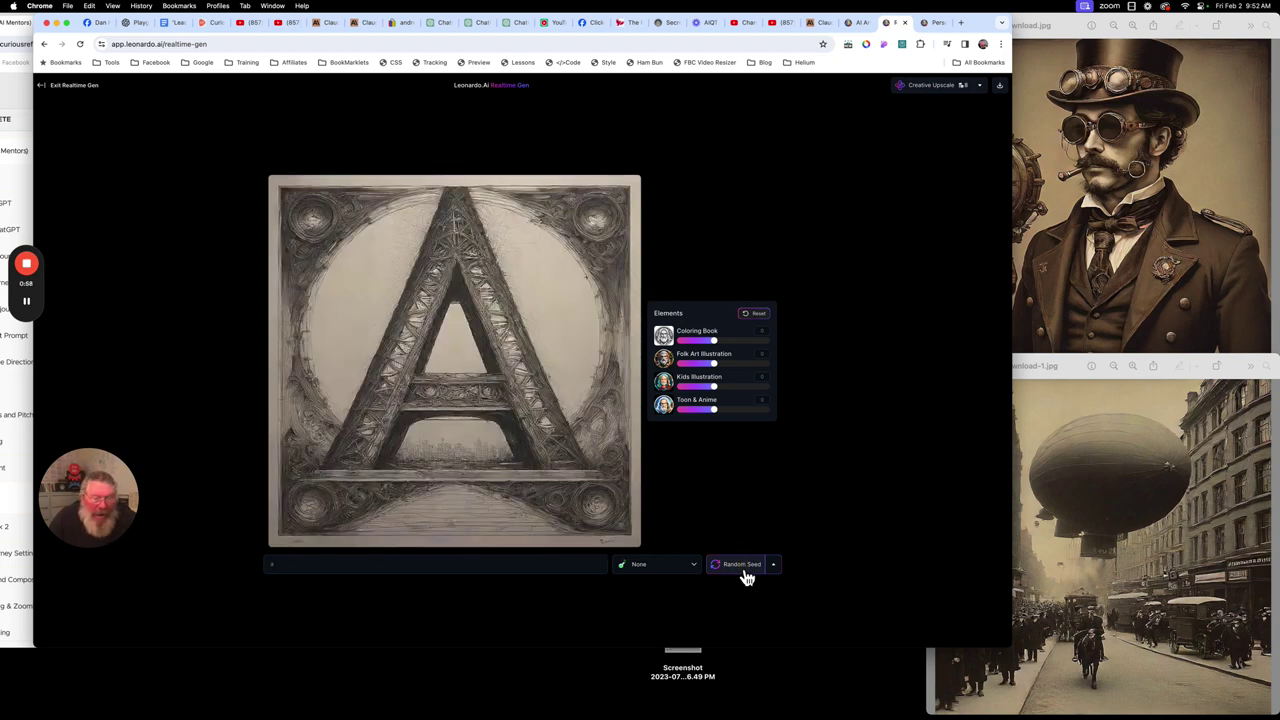
{"action": "left_click", "coordinate": [745, 577]}
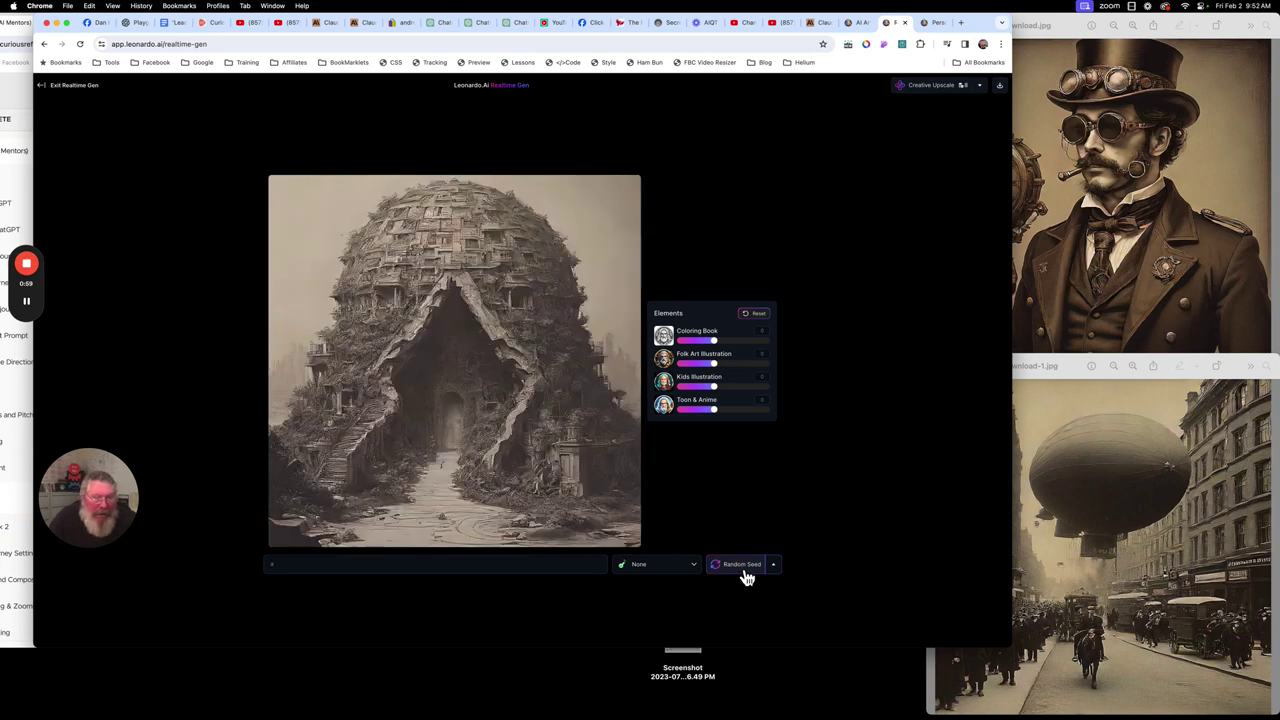
{"action": "left_click", "coordinate": [336, 563]}
Step: Keep typing the prompt toward 'a steampunk' while the live preview updates
{"action": "left_click", "coordinate": [338, 565]}
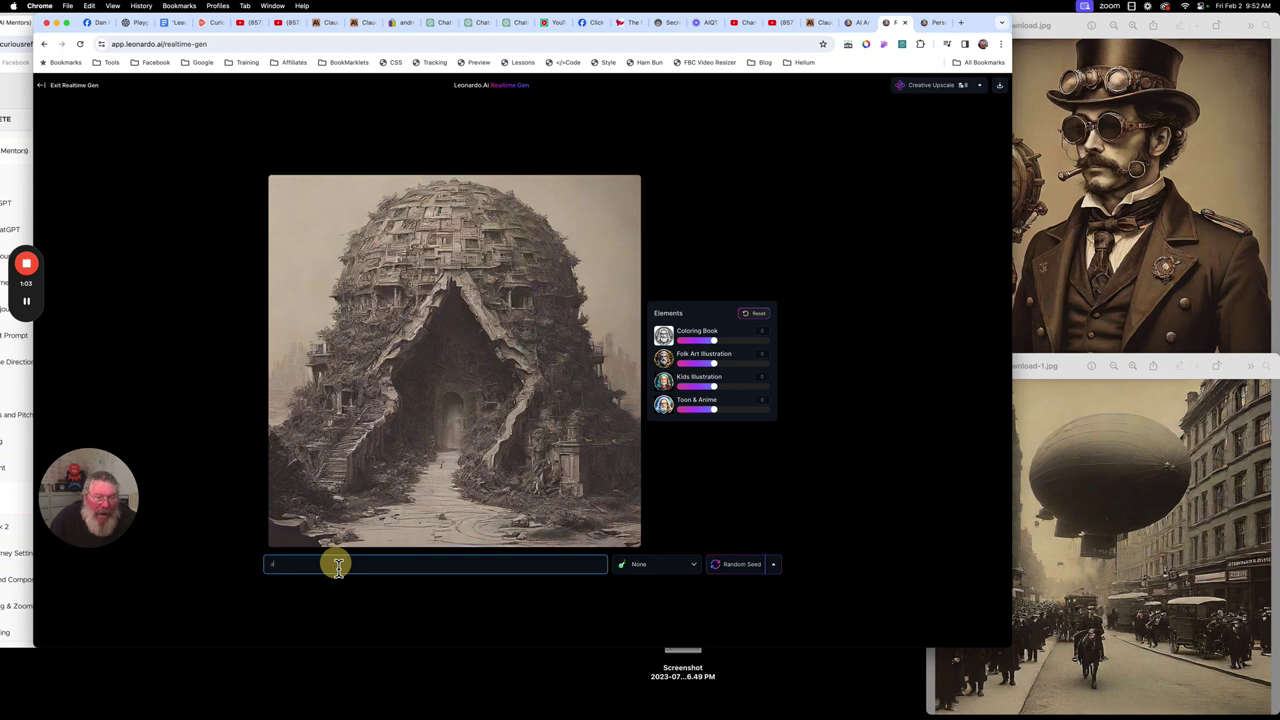
{"action": "type", "text": "a"}
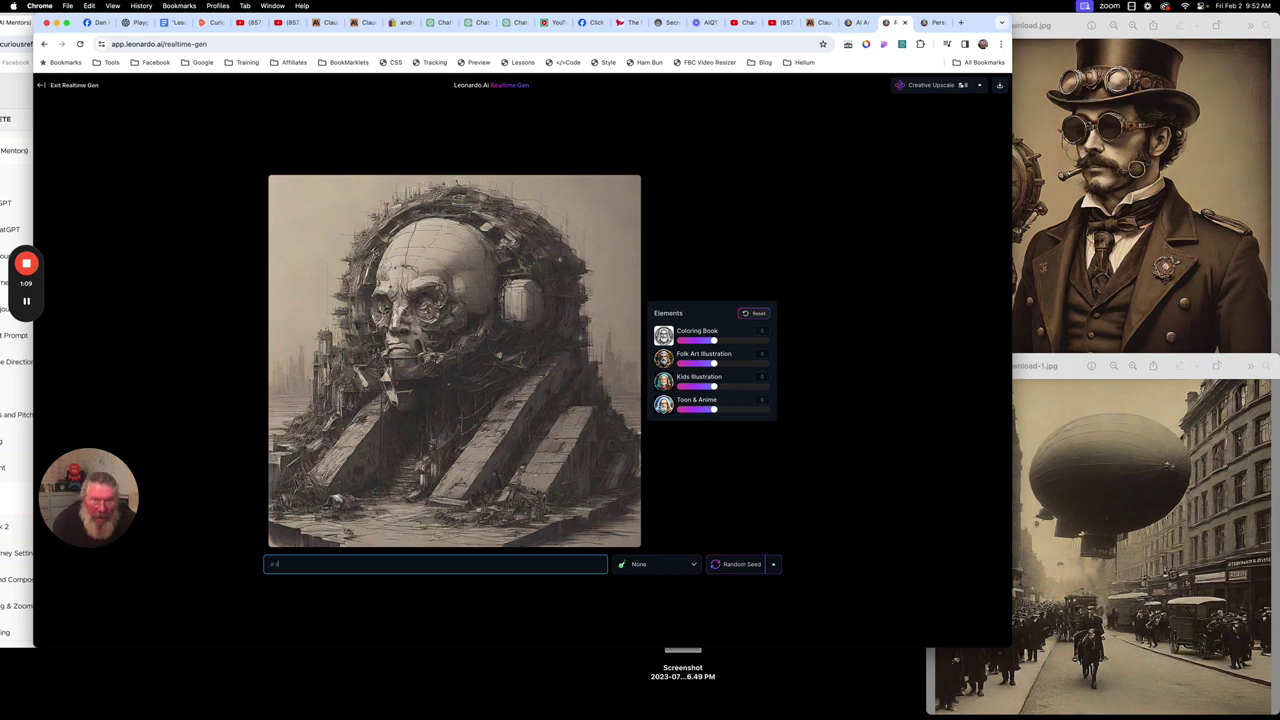
{"action": "type", "text": "l"}
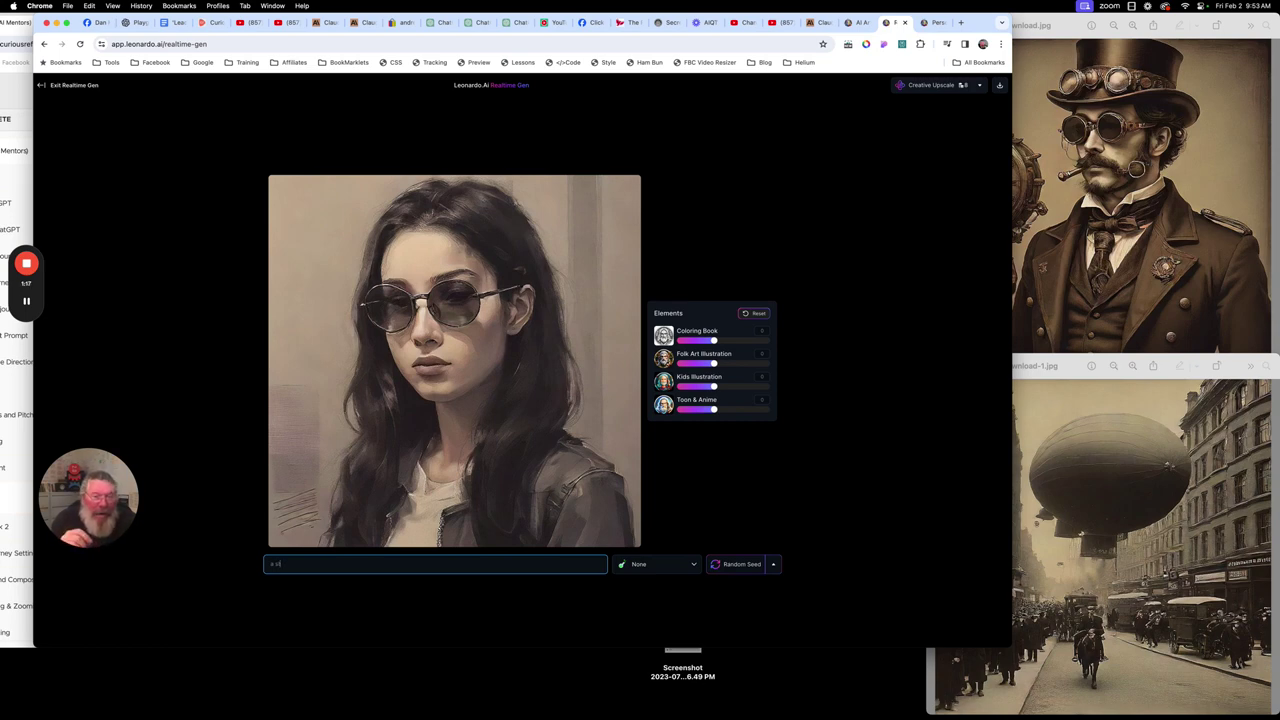
{"action": "type", "text": "te"}
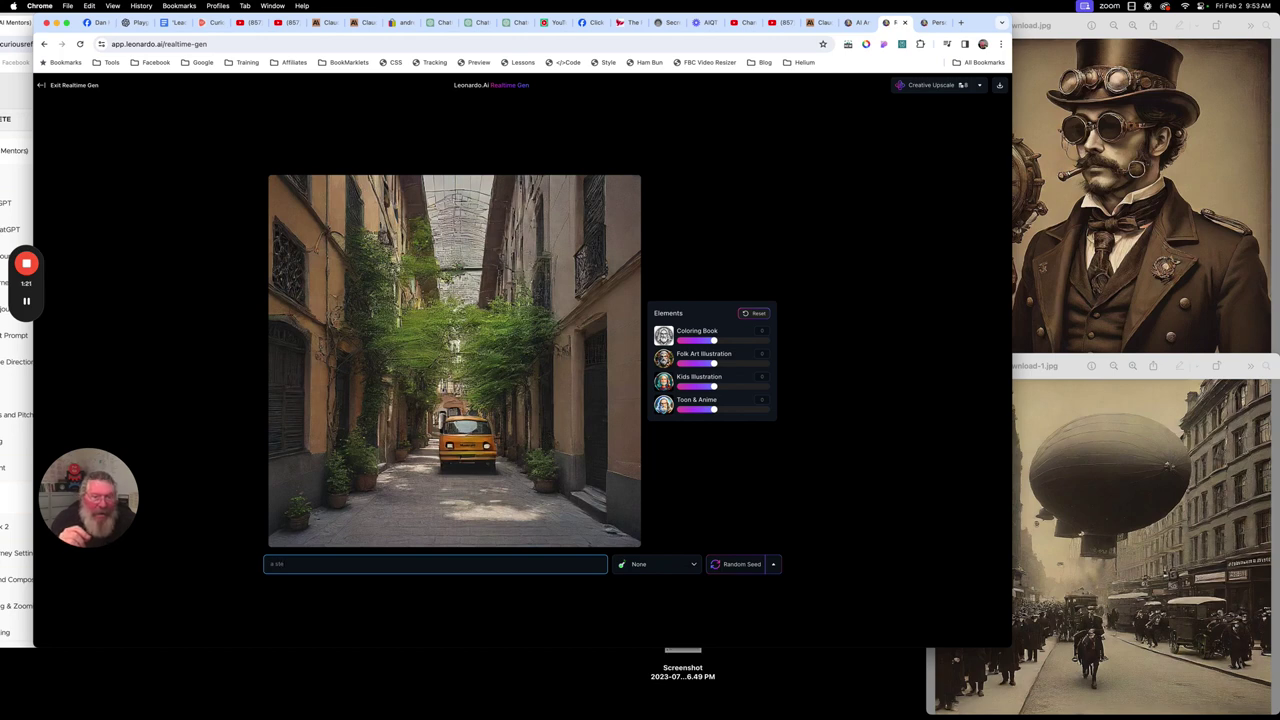
{"action": "type", "text": "ampunk"}
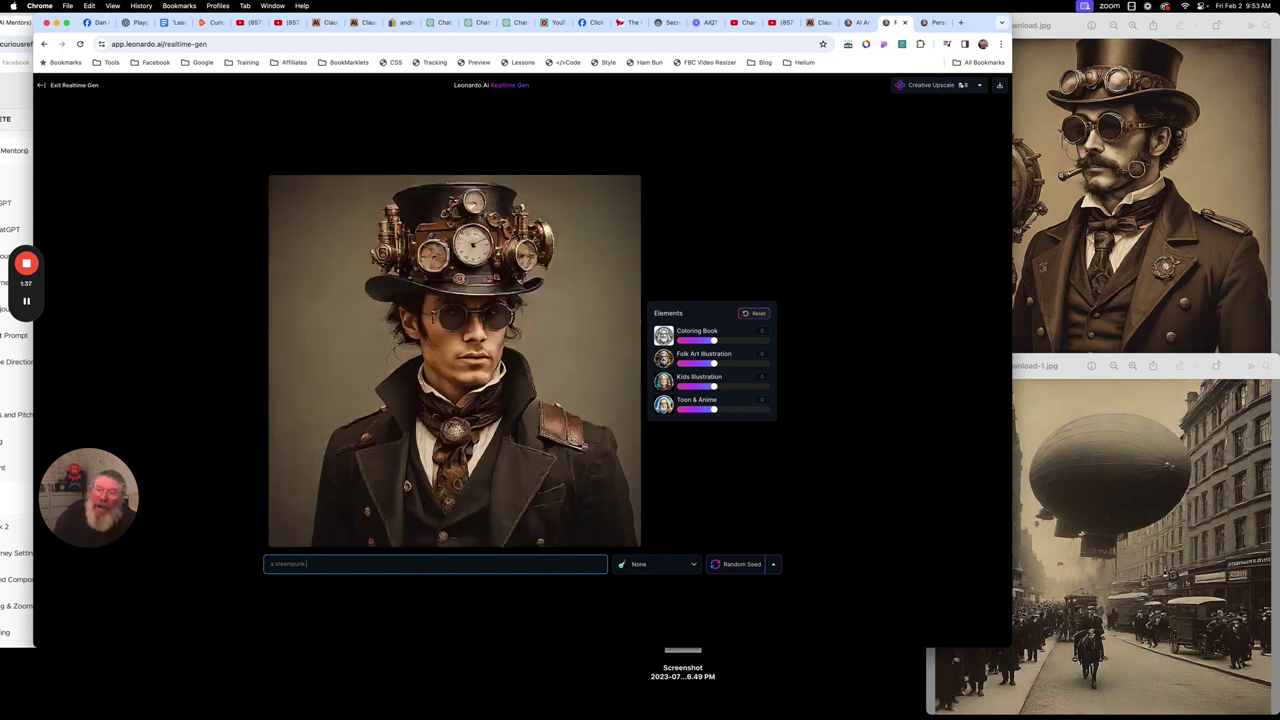
Step: Glance at the downloaded steampunk man image, then switch to the Personal Feed
{"action": "left_click", "coordinate": [1037, 78]}
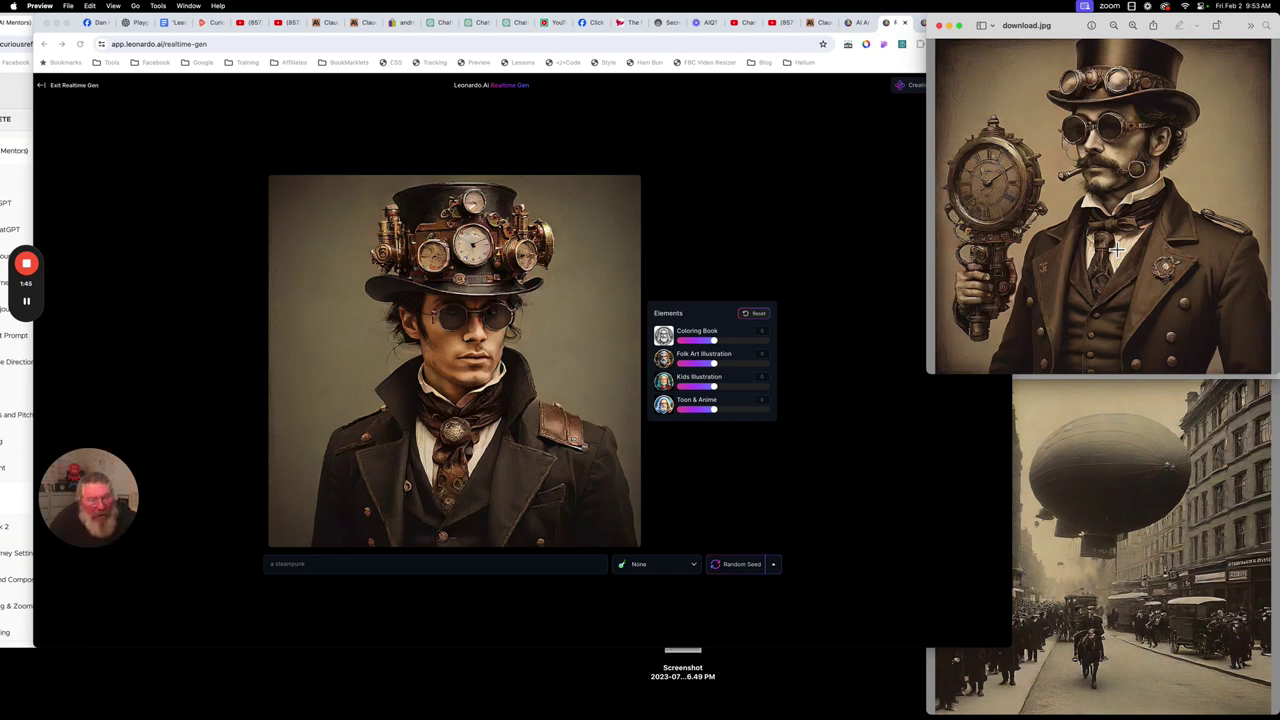
{"action": "left_click", "coordinate": [872, 182]}
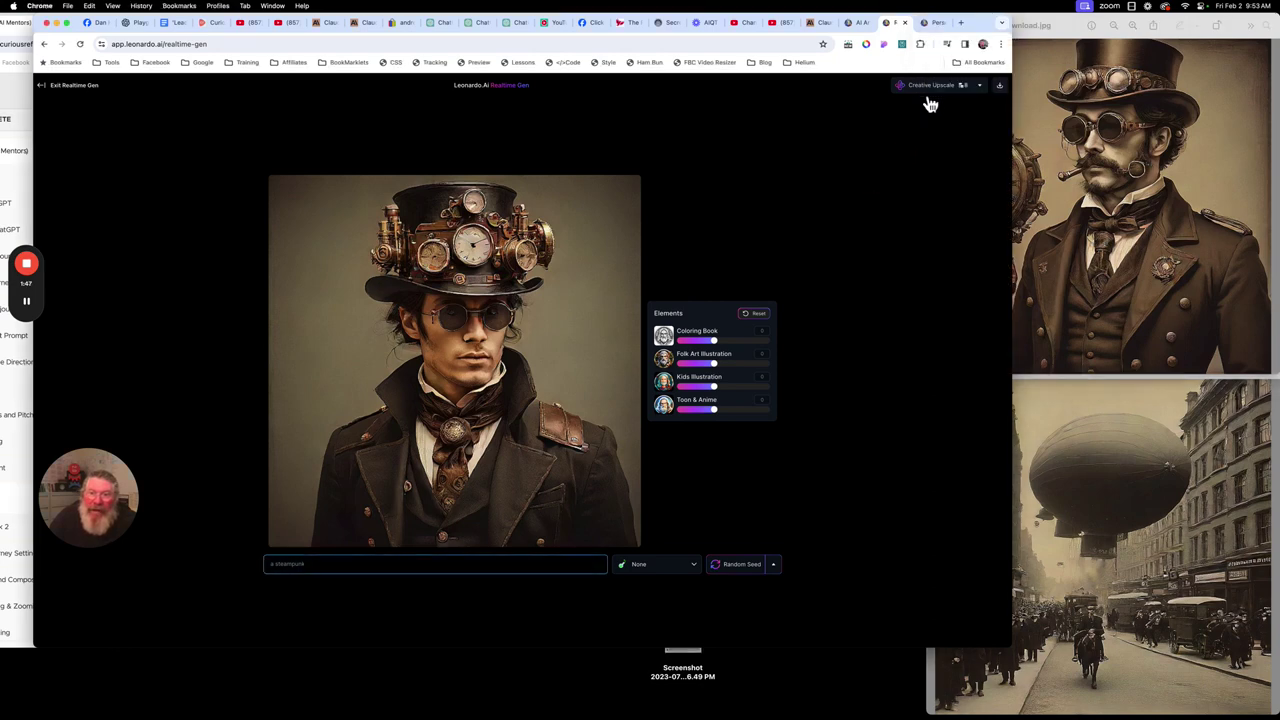
{"action": "left_click", "coordinate": [930, 24]}
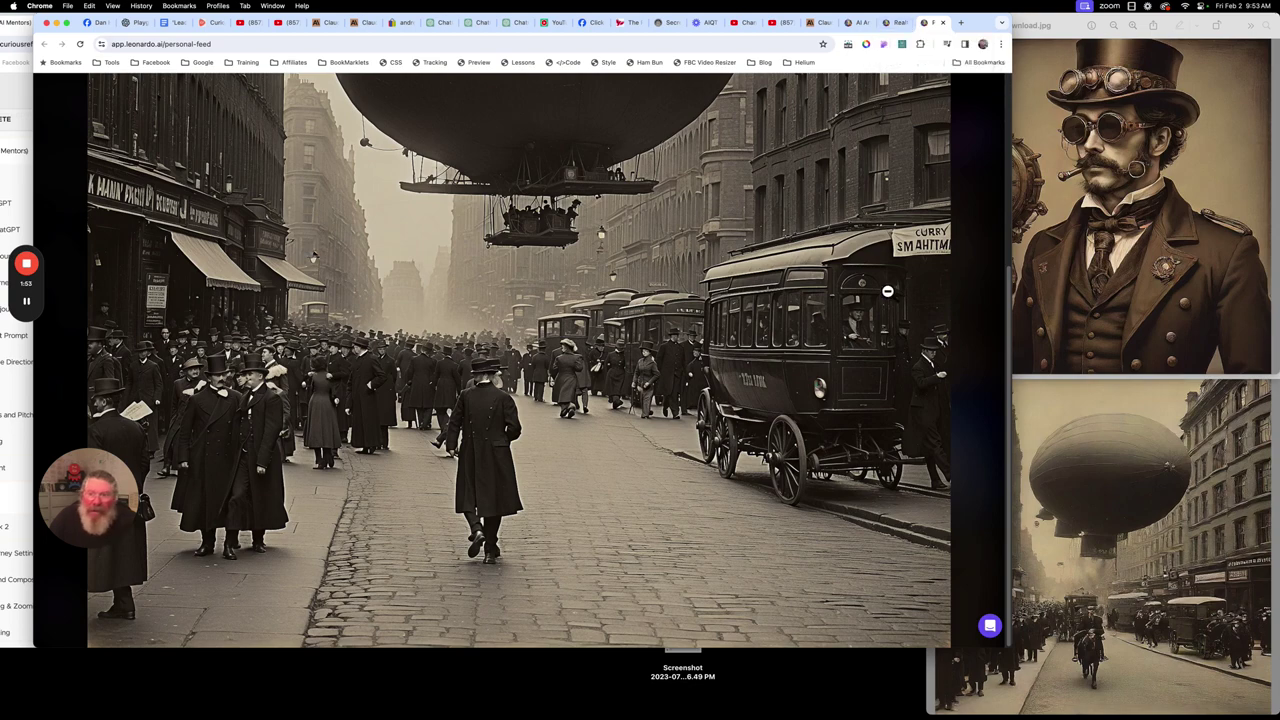
Step: Close the airship image and its details, then open the steampunk woman image full size
{"action": "left_click", "coordinate": [968, 288]}
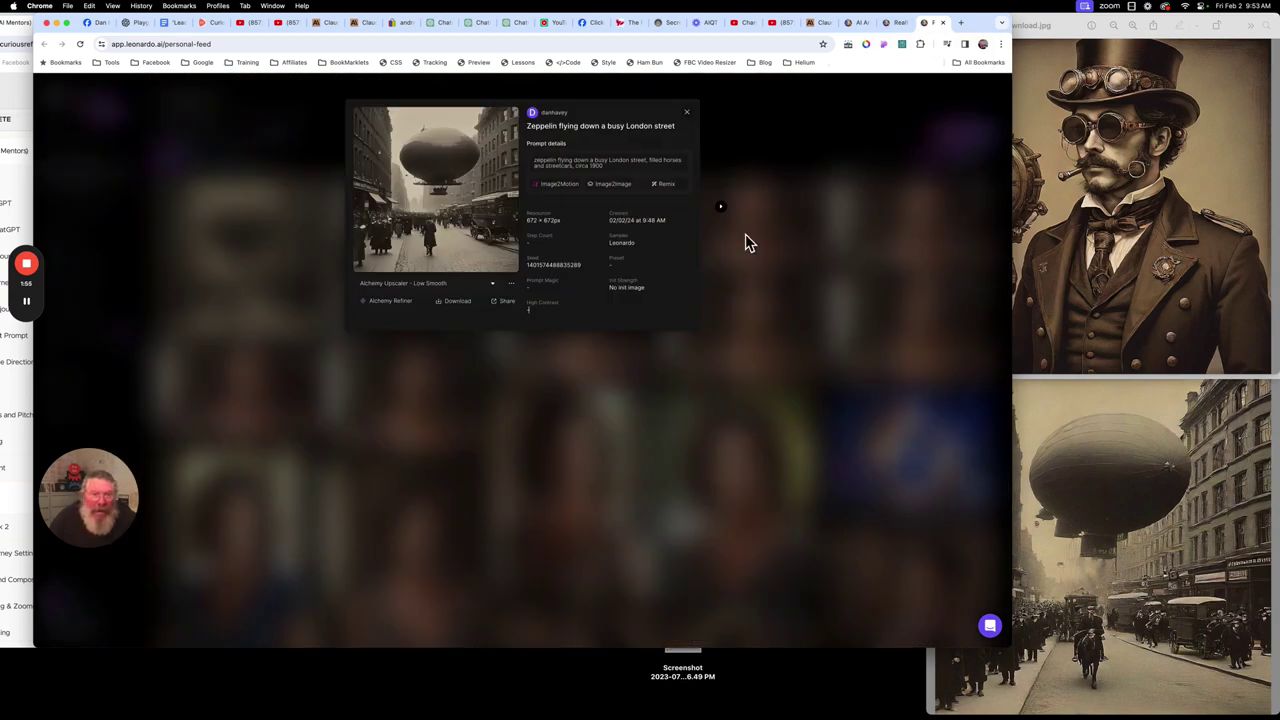
{"action": "left_click", "coordinate": [690, 114]}
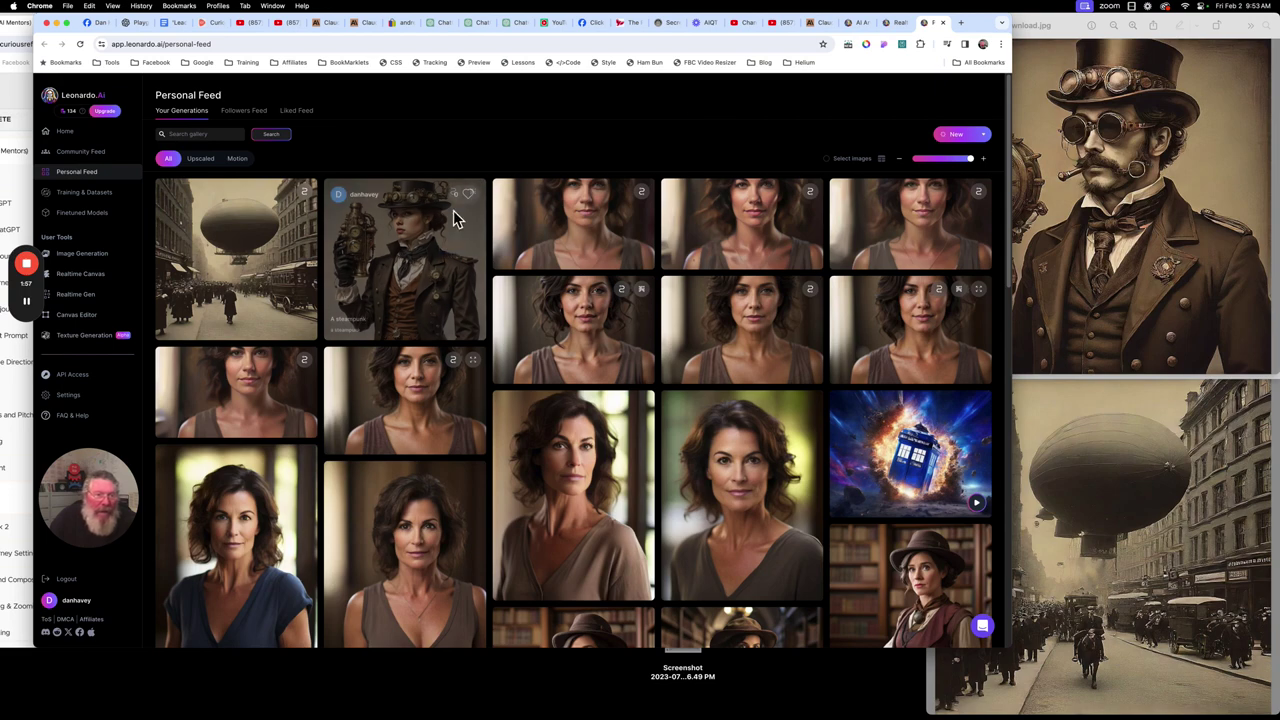
{"action": "left_click", "coordinate": [430, 277]}
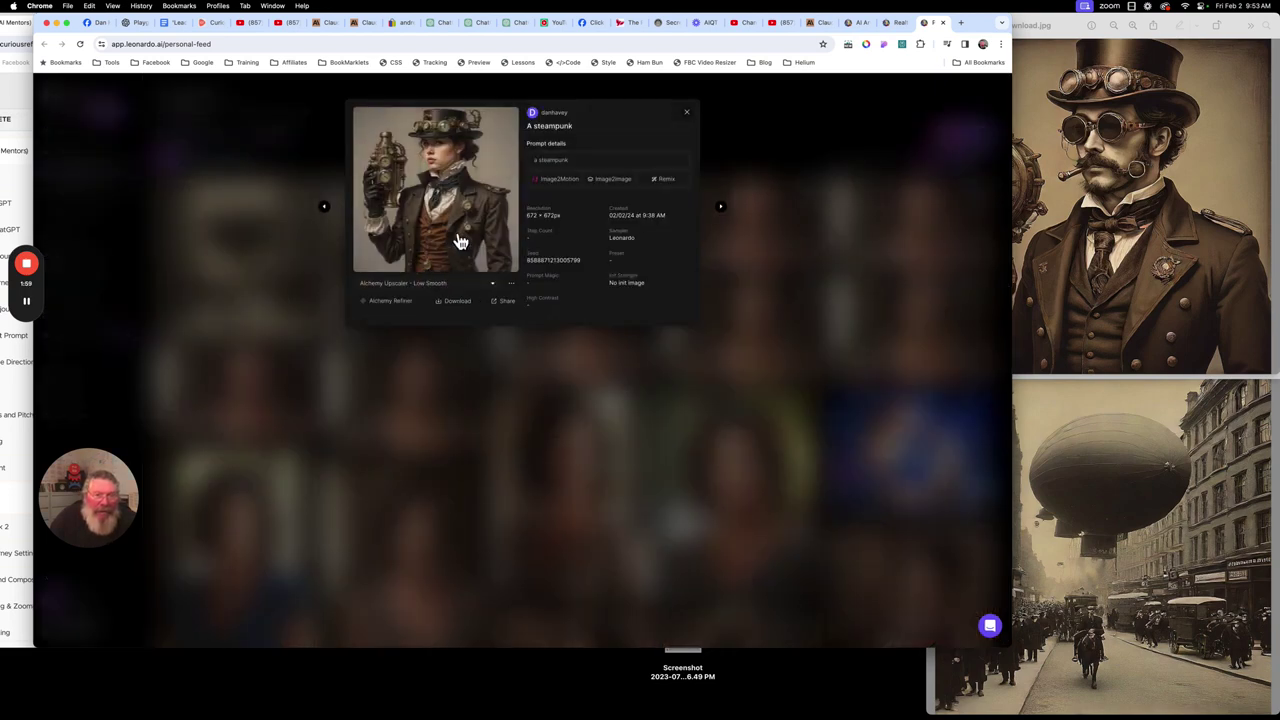
{"action": "left_click", "coordinate": [455, 233]}
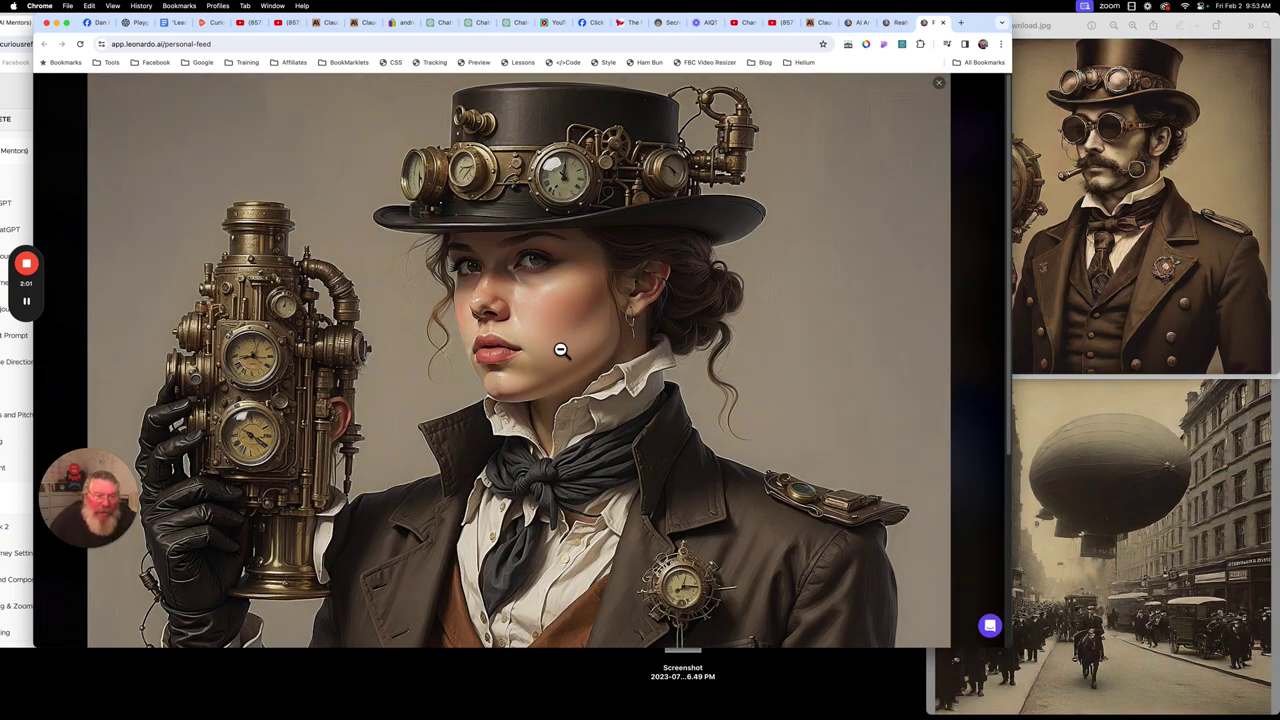
Step: Bring Preview's download.jpg steampunk man forward and scroll the enlarged woman image down and up
{"action": "left_click", "coordinate": [1082, 252]}
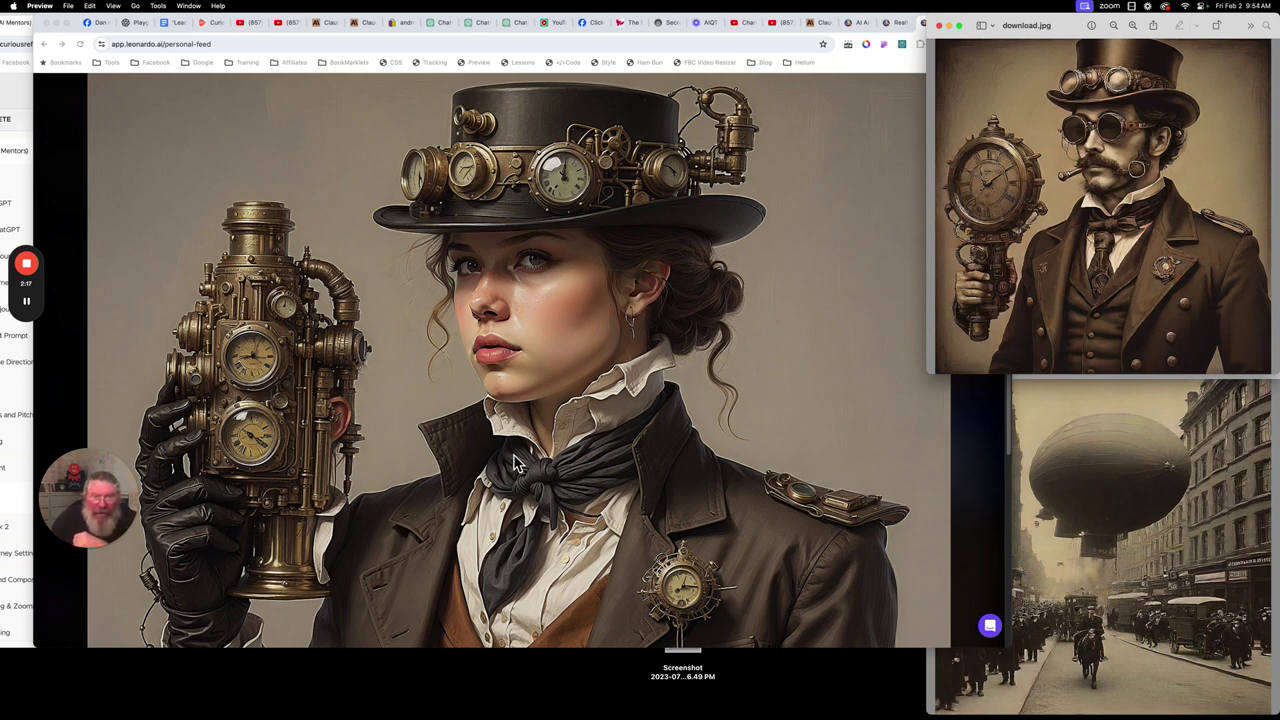
{"action": "scroll", "coordinate": [513, 462], "scroll_direction": "down", "scroll_amount": 5}
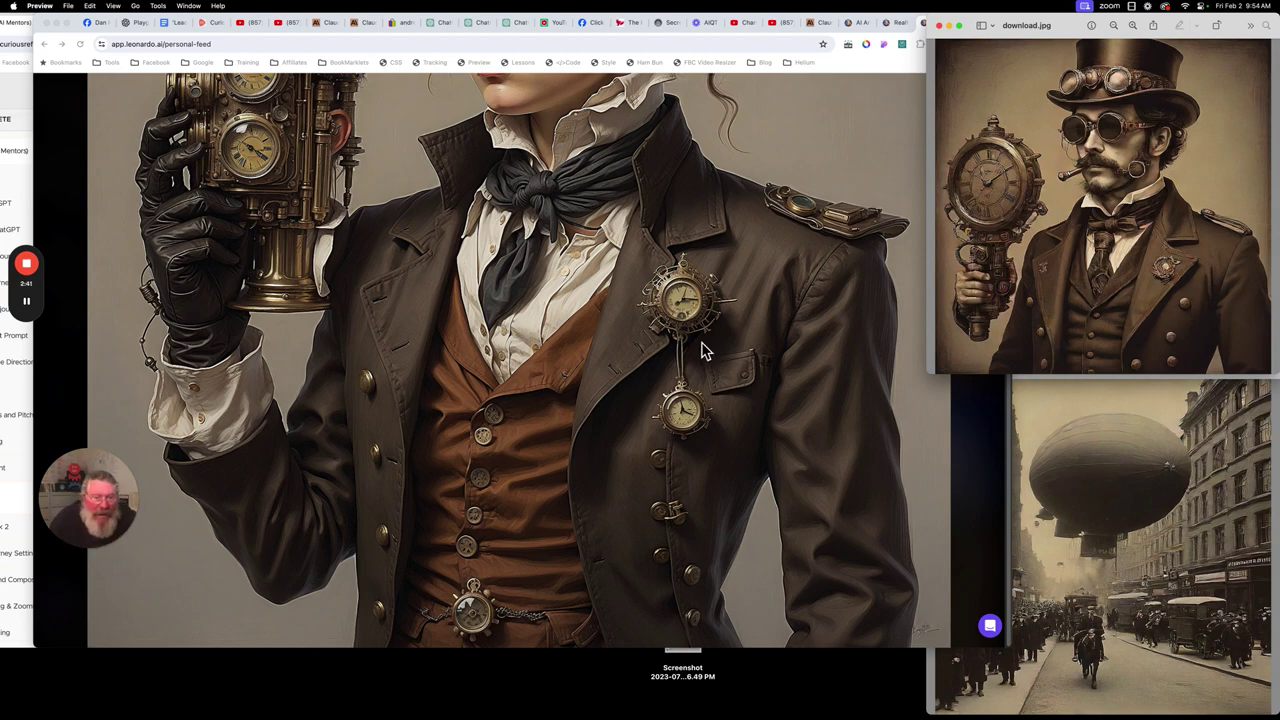
{"action": "scroll", "coordinate": [715, 335], "scroll_direction": "up", "scroll_amount": 10}
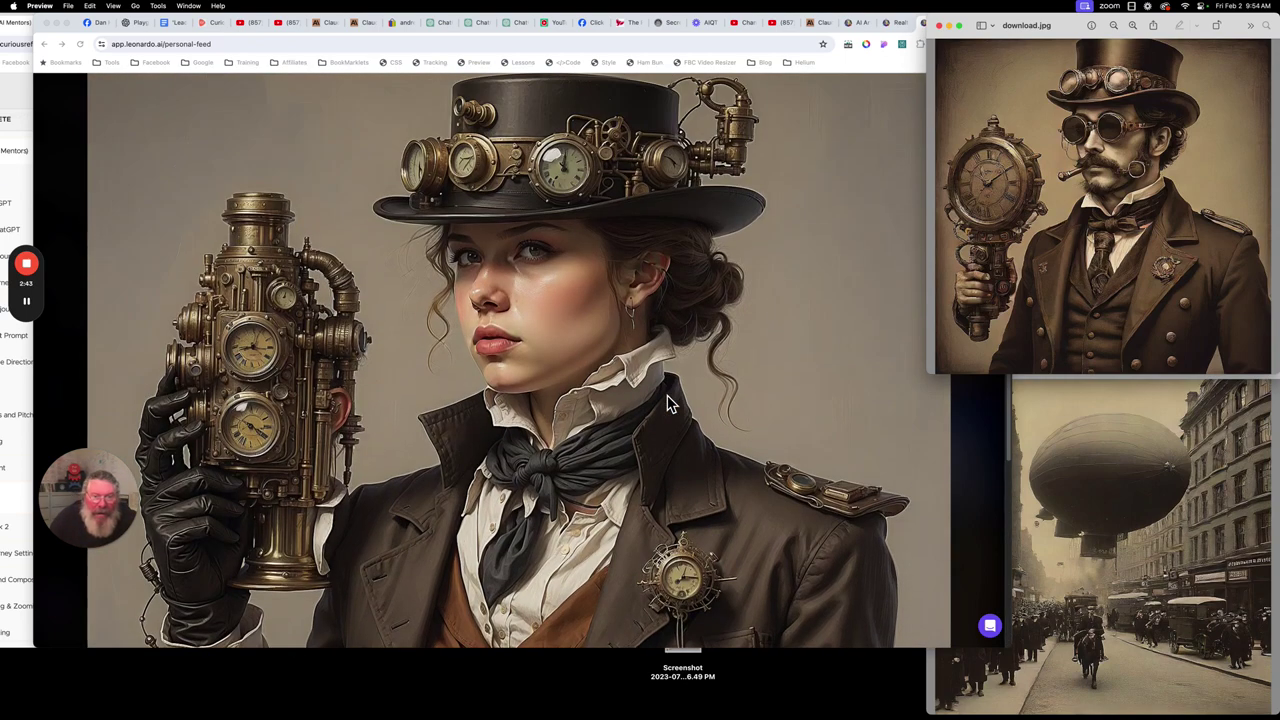
Step: Return to Realtime Gen and extend the prompt toward 'a steampunk zeppelin'
{"action": "left_click", "coordinate": [892, 24]}
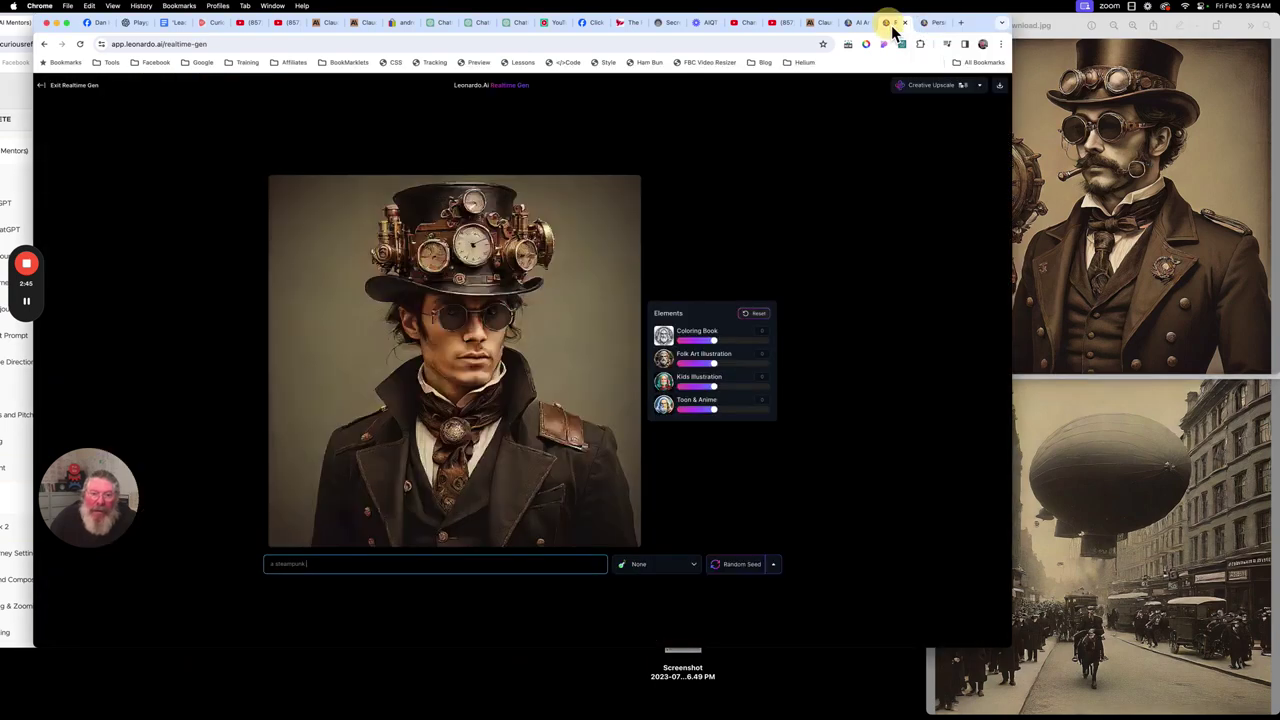
{"action": "left_click", "coordinate": [356, 568]}
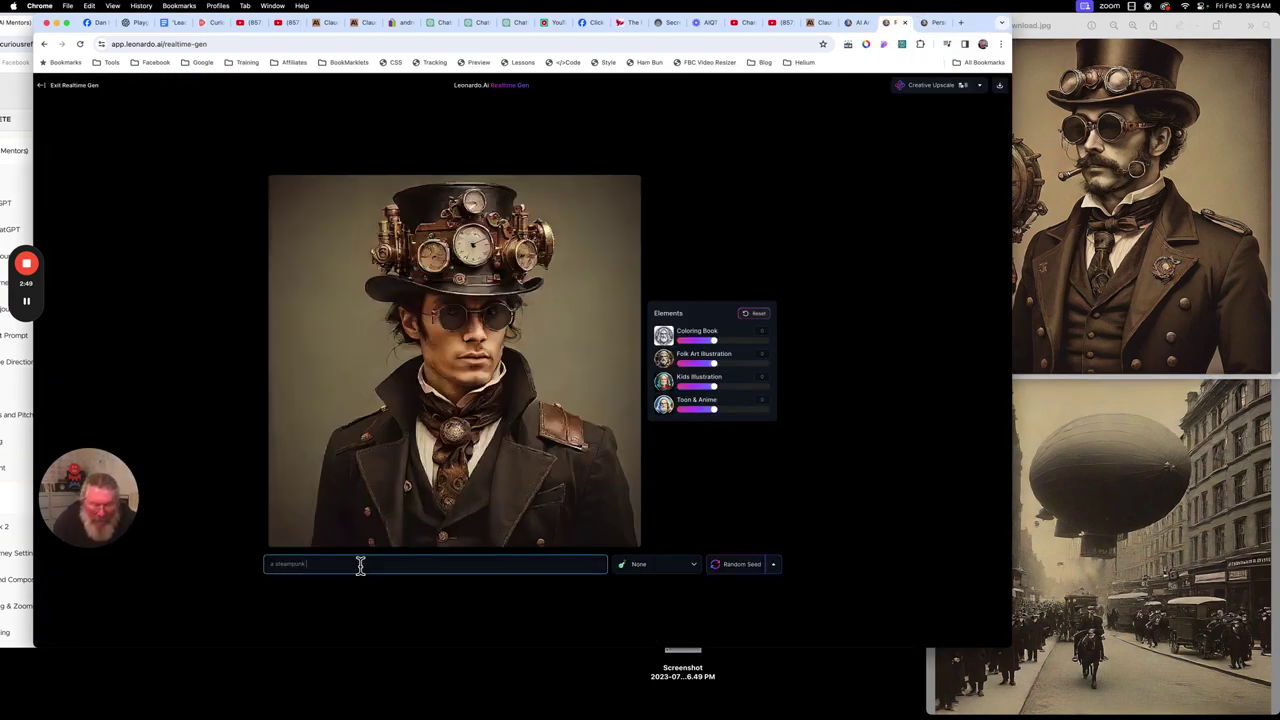
{"action": "type", "text": "s"}
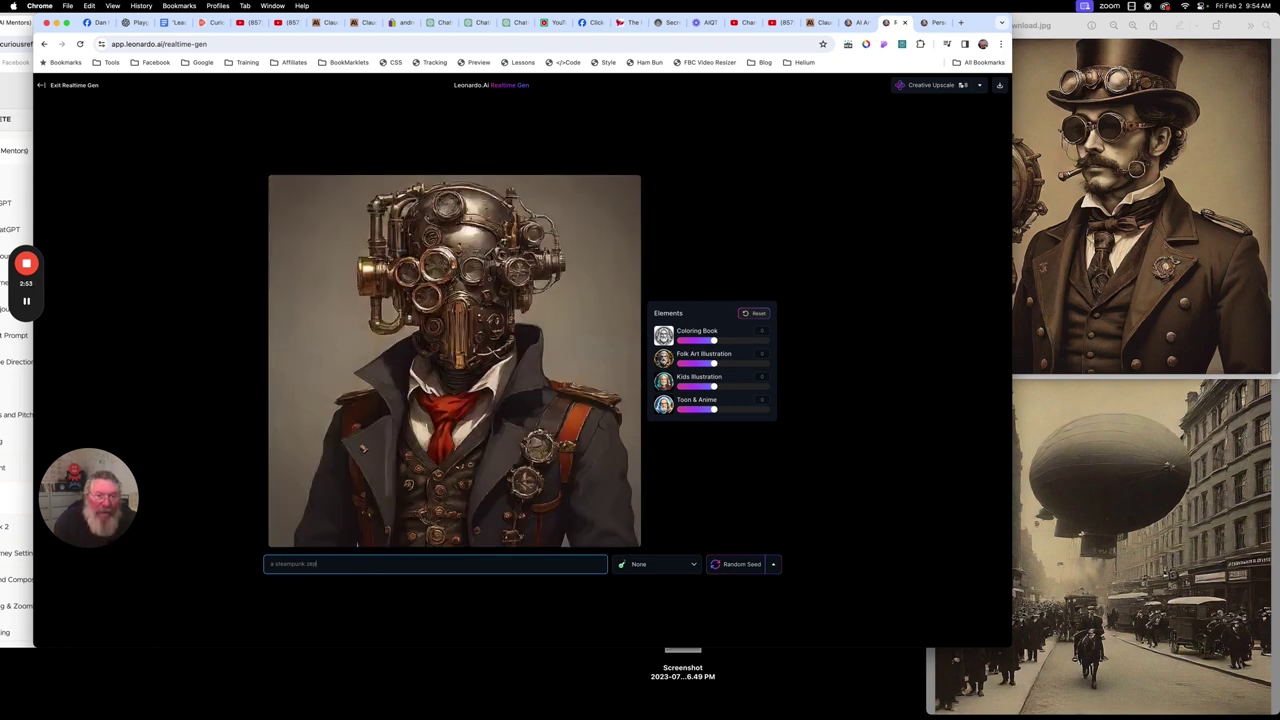
{"action": "type", "text": "eppelin o"}
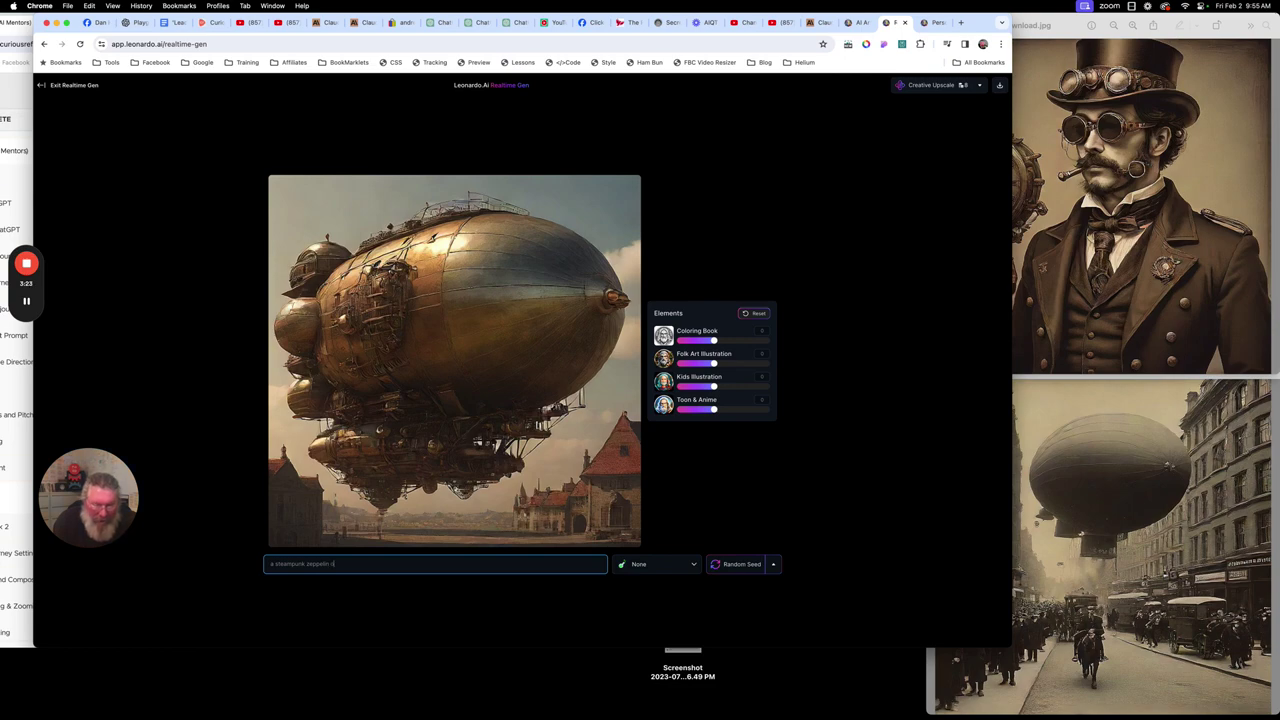
Step: Finish the prompt with 'a busy london street filled with horses, carriages and people' and reroll
{"action": "type", "text": "n a b"}
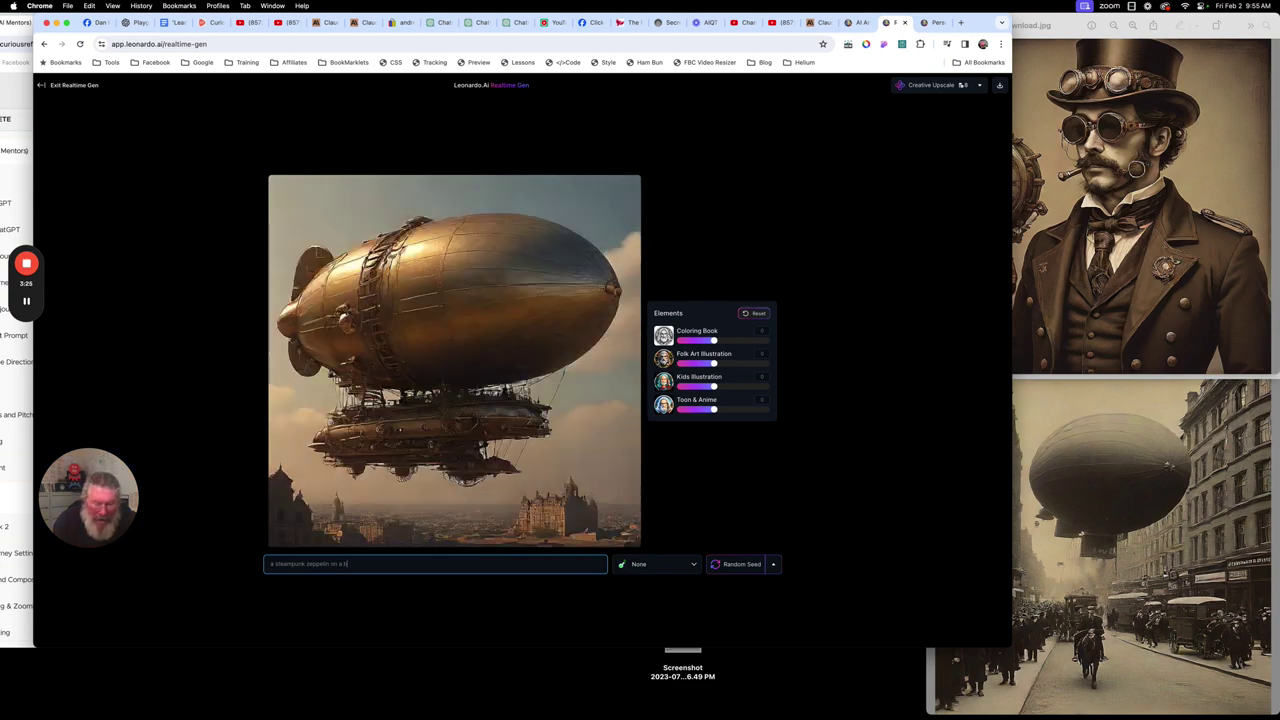
{"action": "type", "text": "usy "}
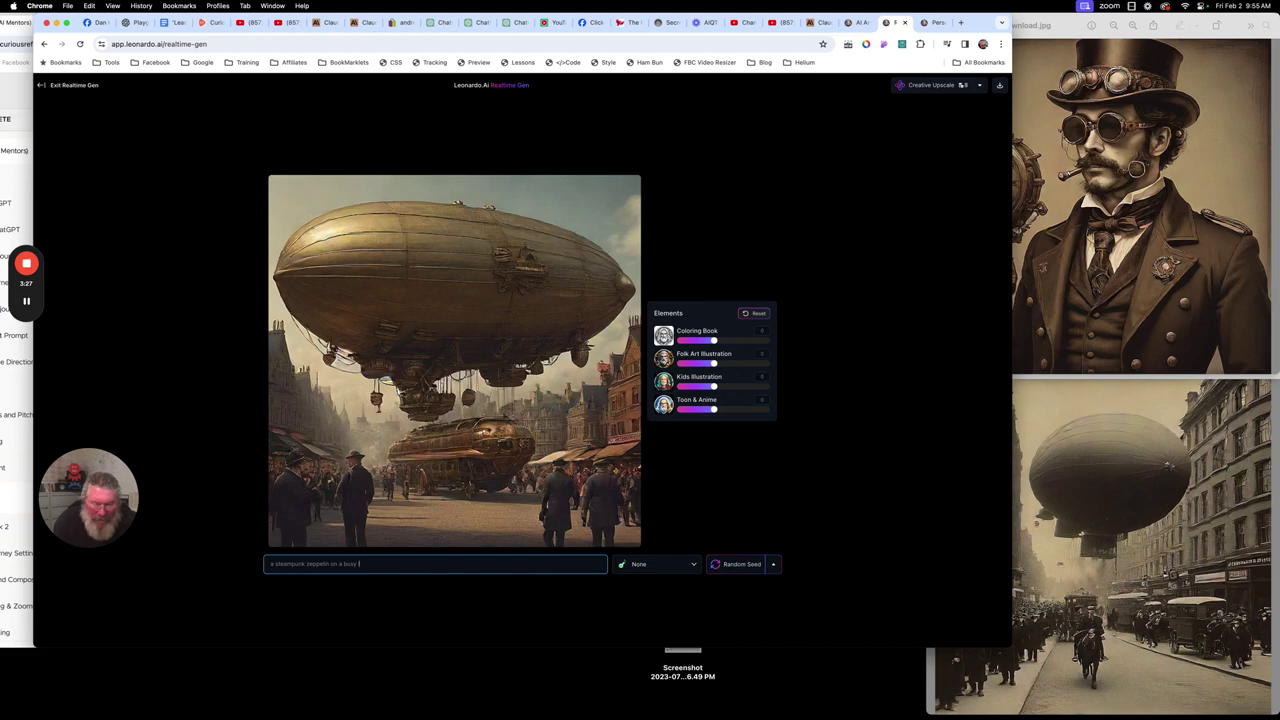
{"action": "type", "text": "lon"}
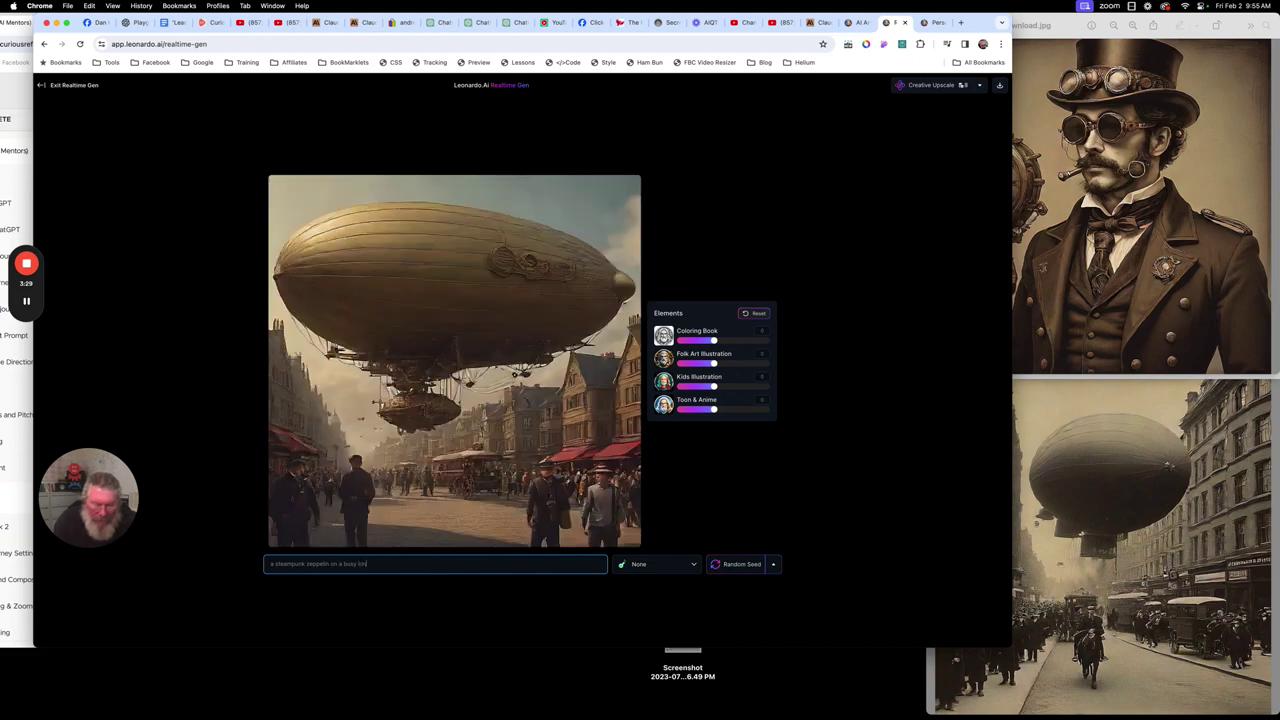
{"action": "type", "text": "don"}
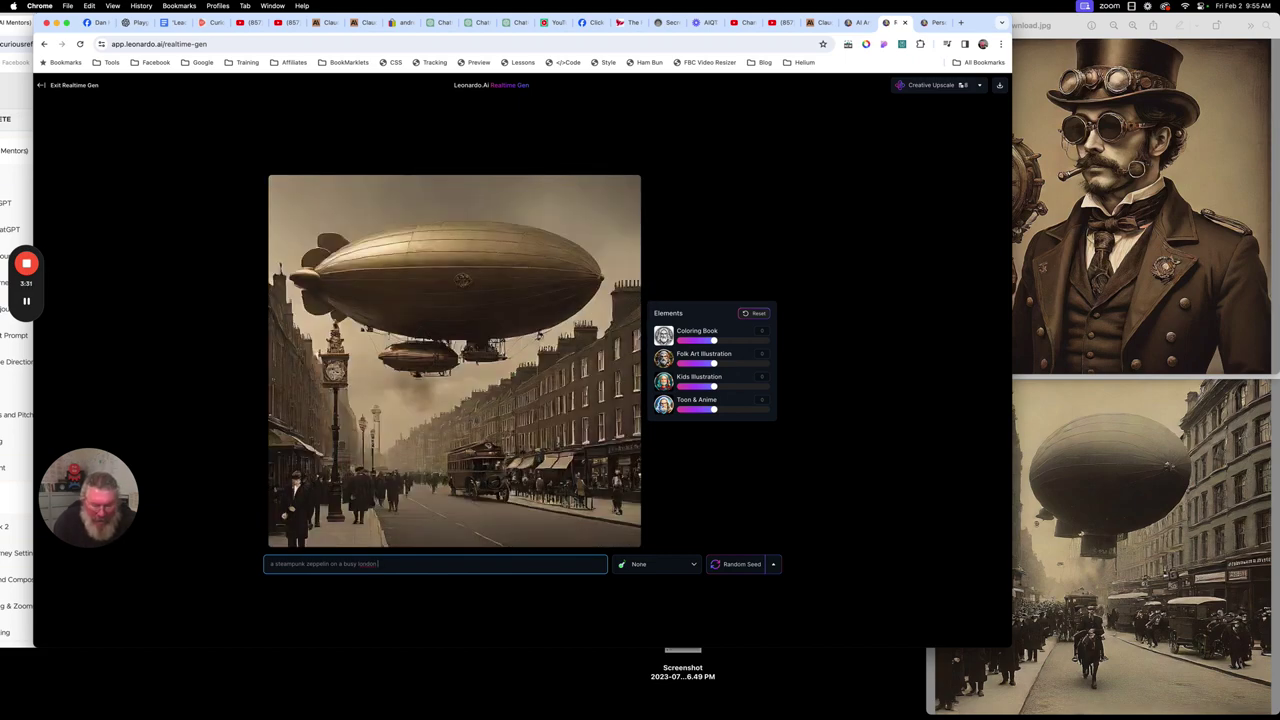
{"action": "type", "text": " street"}
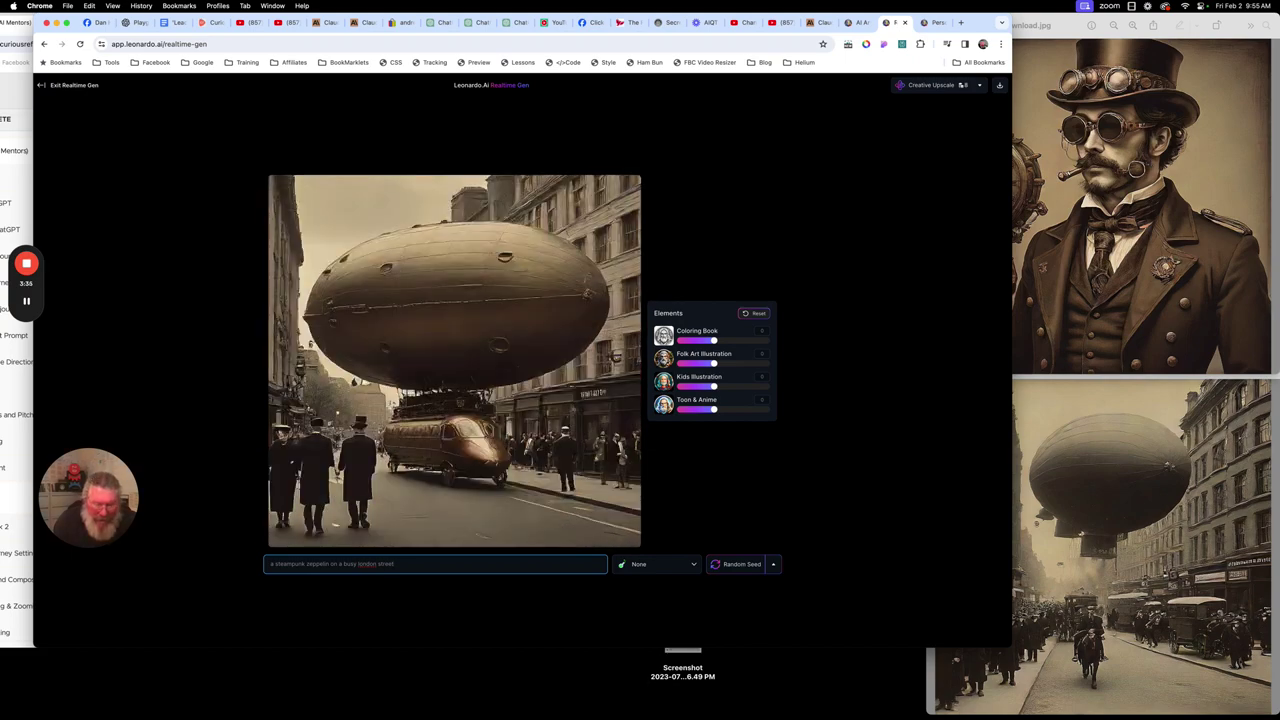
{"action": "type", "text": " filled with"}
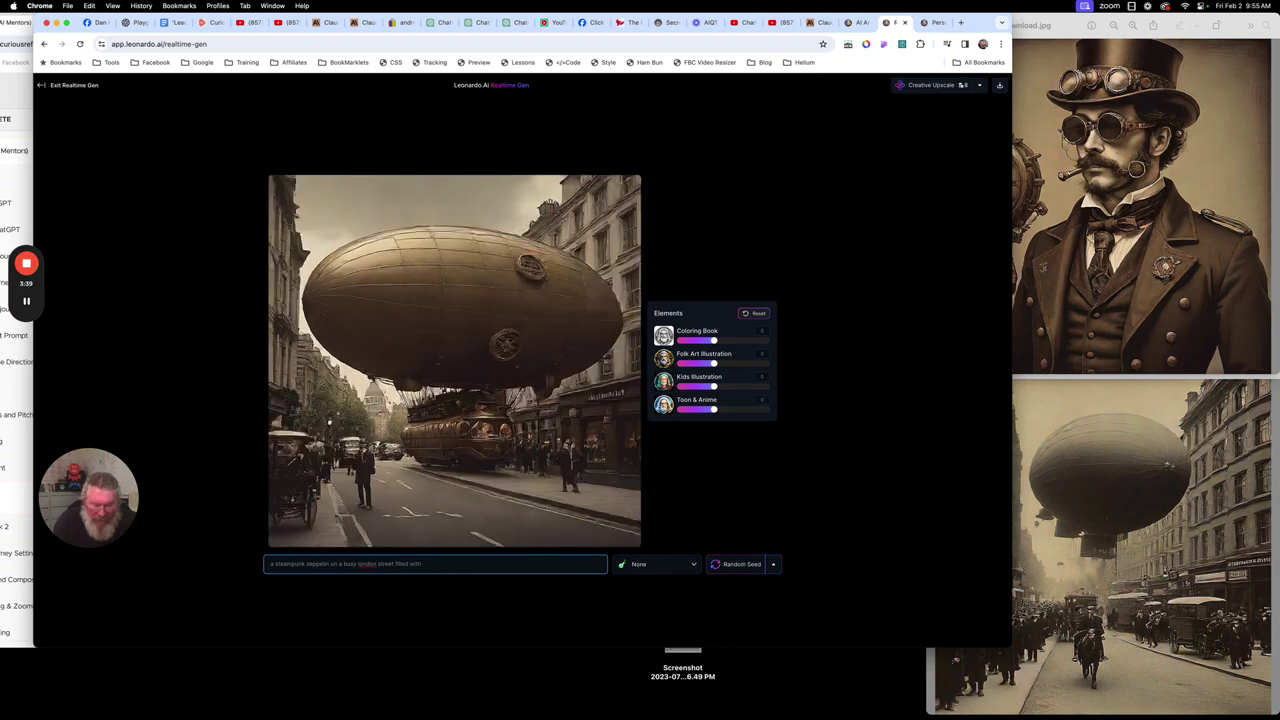
{"action": "type", "text": " horses"}
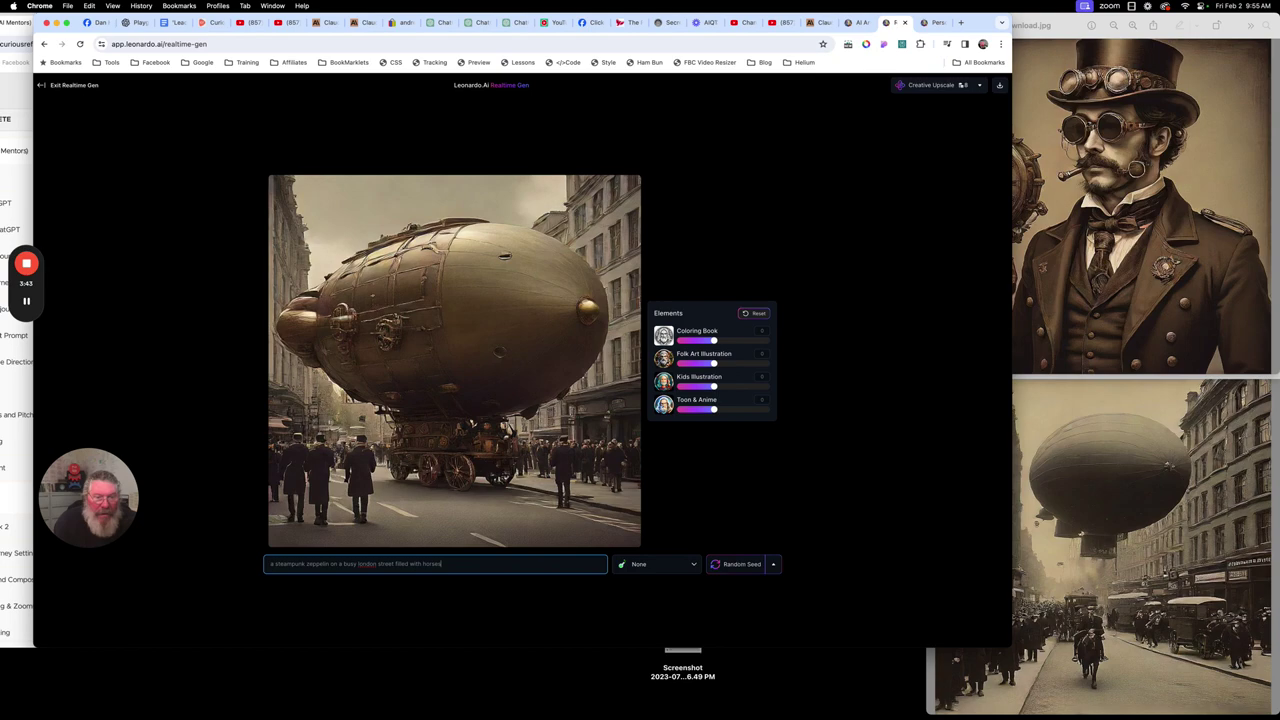
{"action": "type", "text": ", c"}
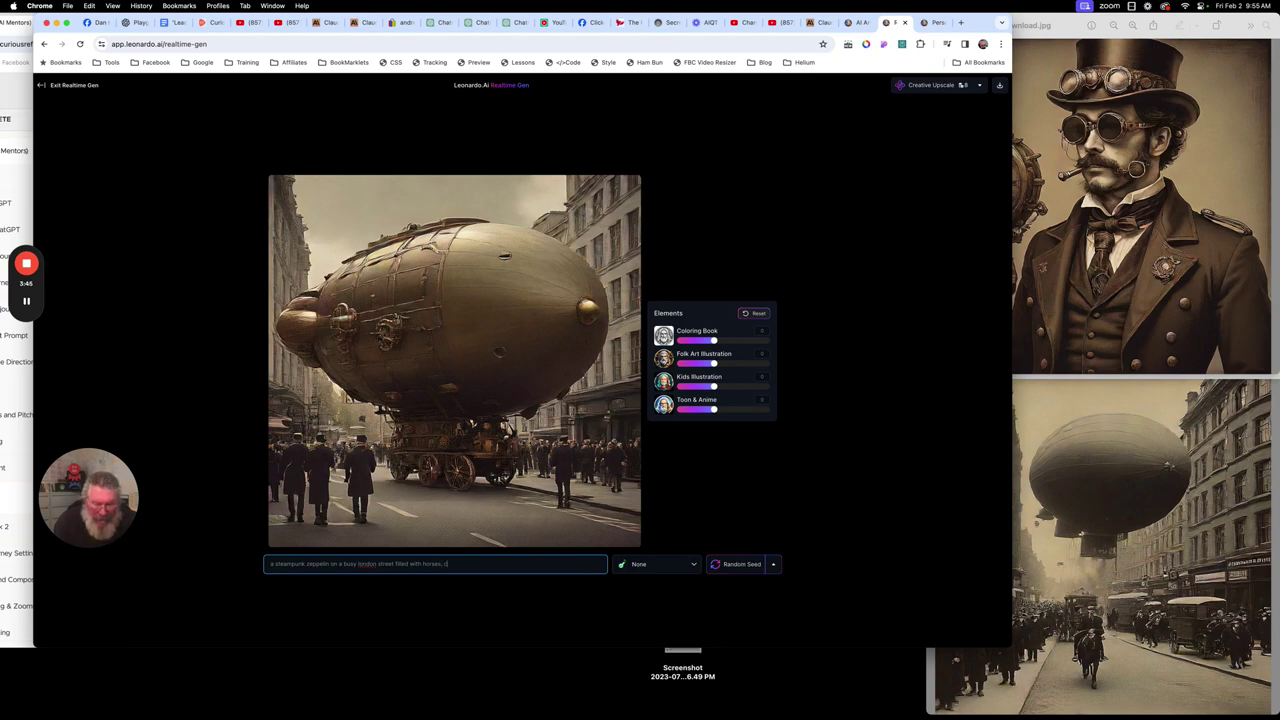
{"action": "type", "text": "arriages and"}
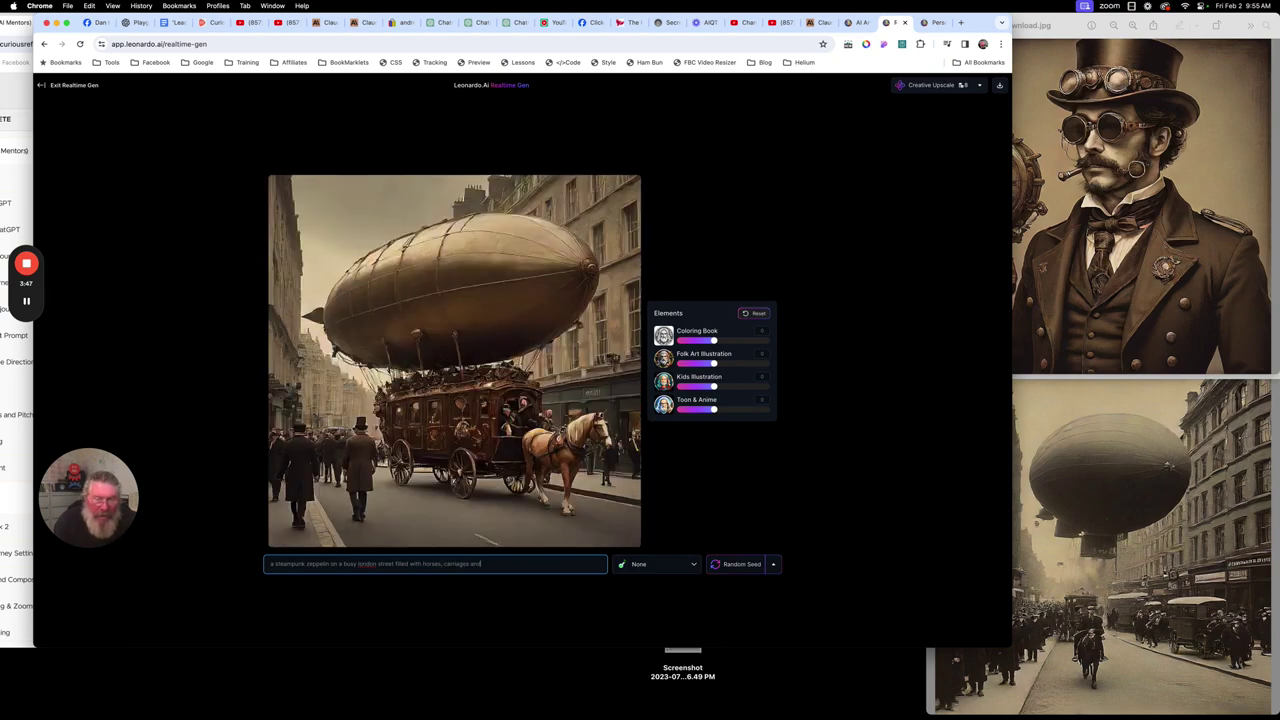
{"action": "type", "text": " people"}
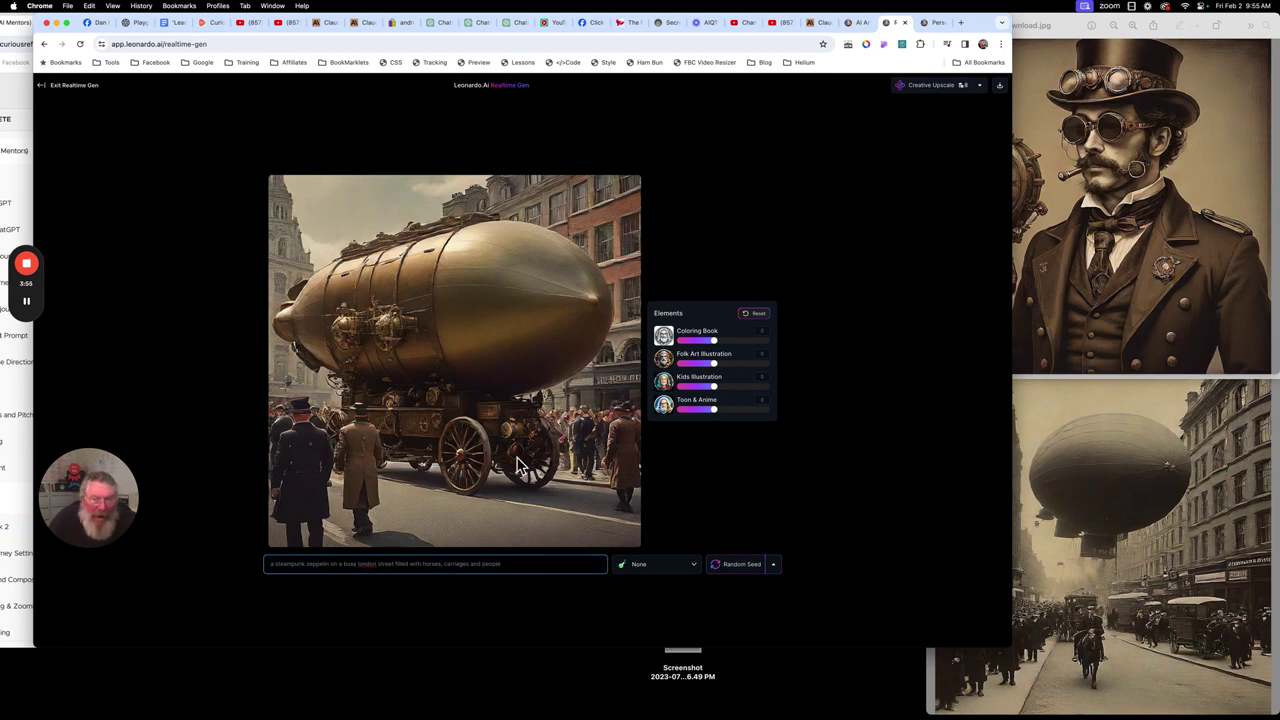
{"action": "left_click", "coordinate": [735, 576]}
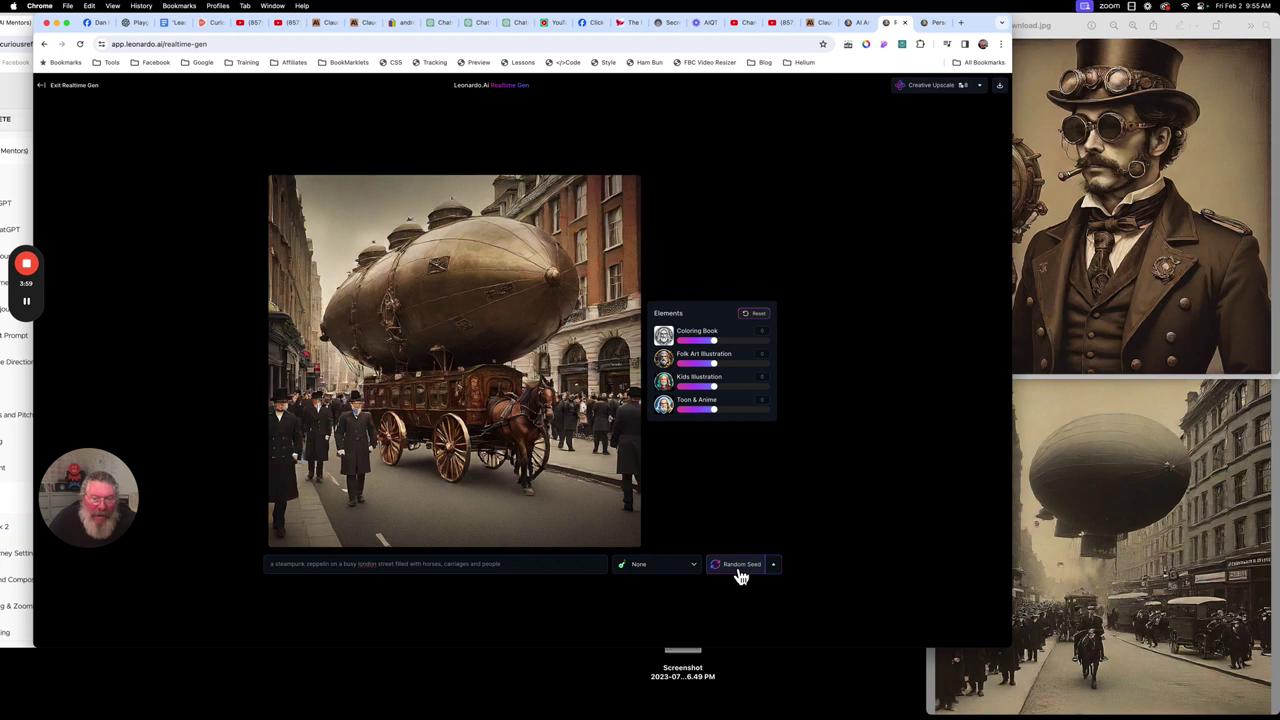
{"action": "left_click", "coordinate": [740, 577]}
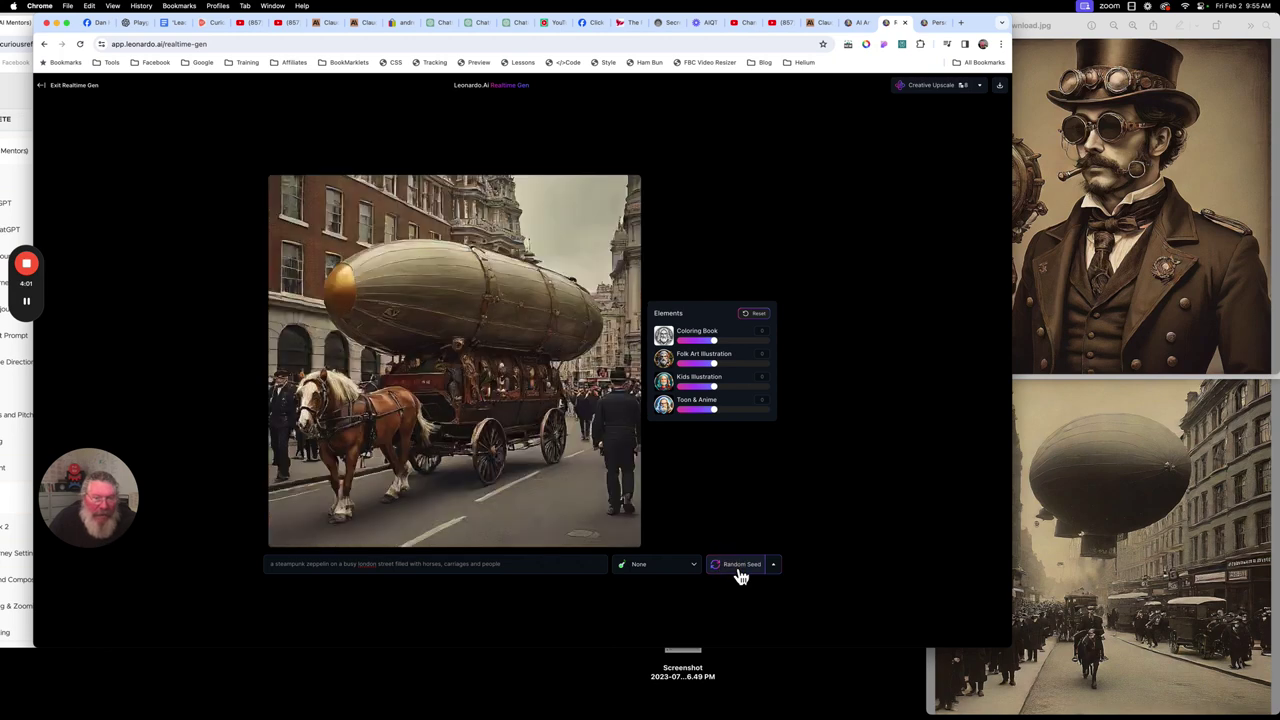
Step: Reroll the seed several more times to cycle through street-scene compositions
{"action": "left_click", "coordinate": [740, 577]}
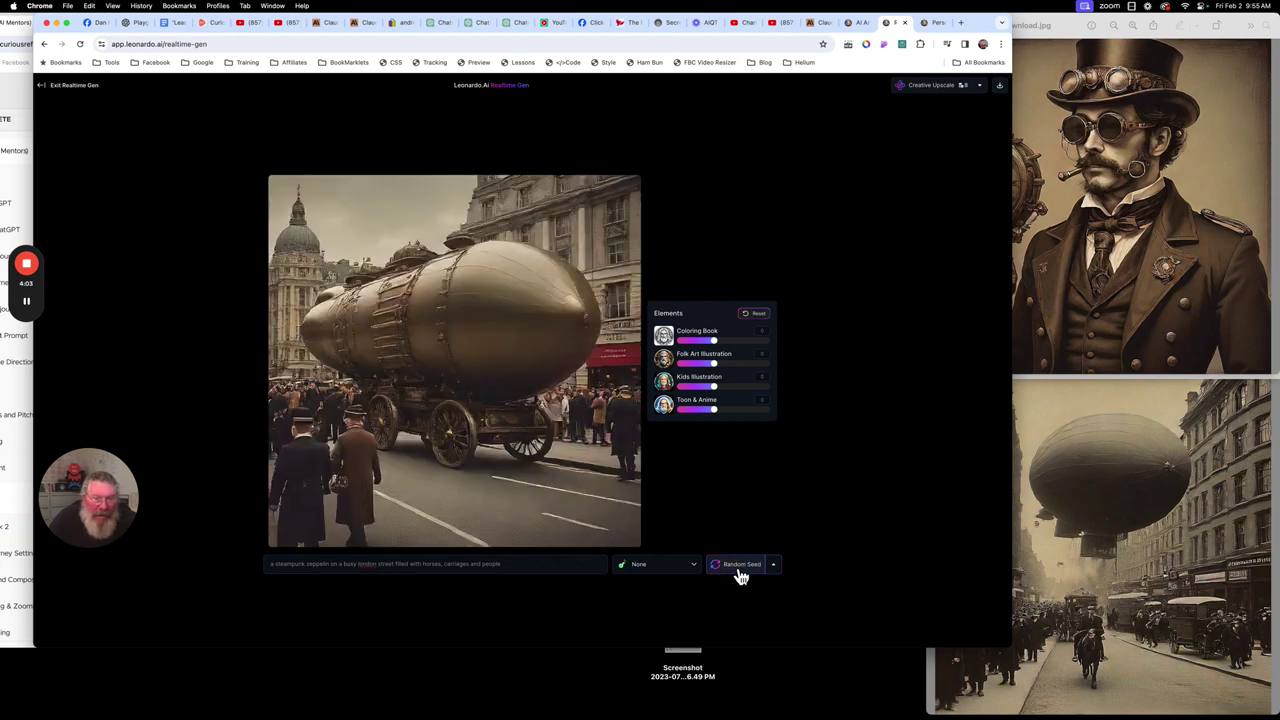
{"action": "left_click", "coordinate": [740, 577]}
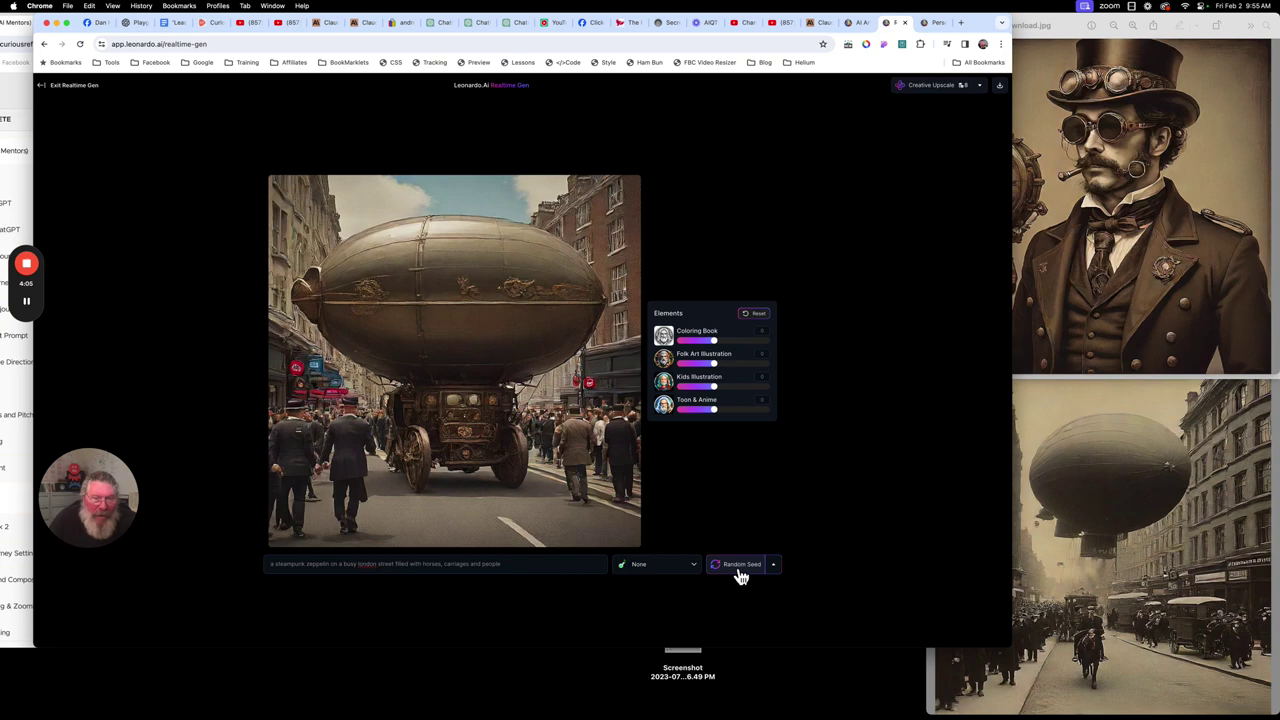
{"action": "left_click", "coordinate": [740, 577]}
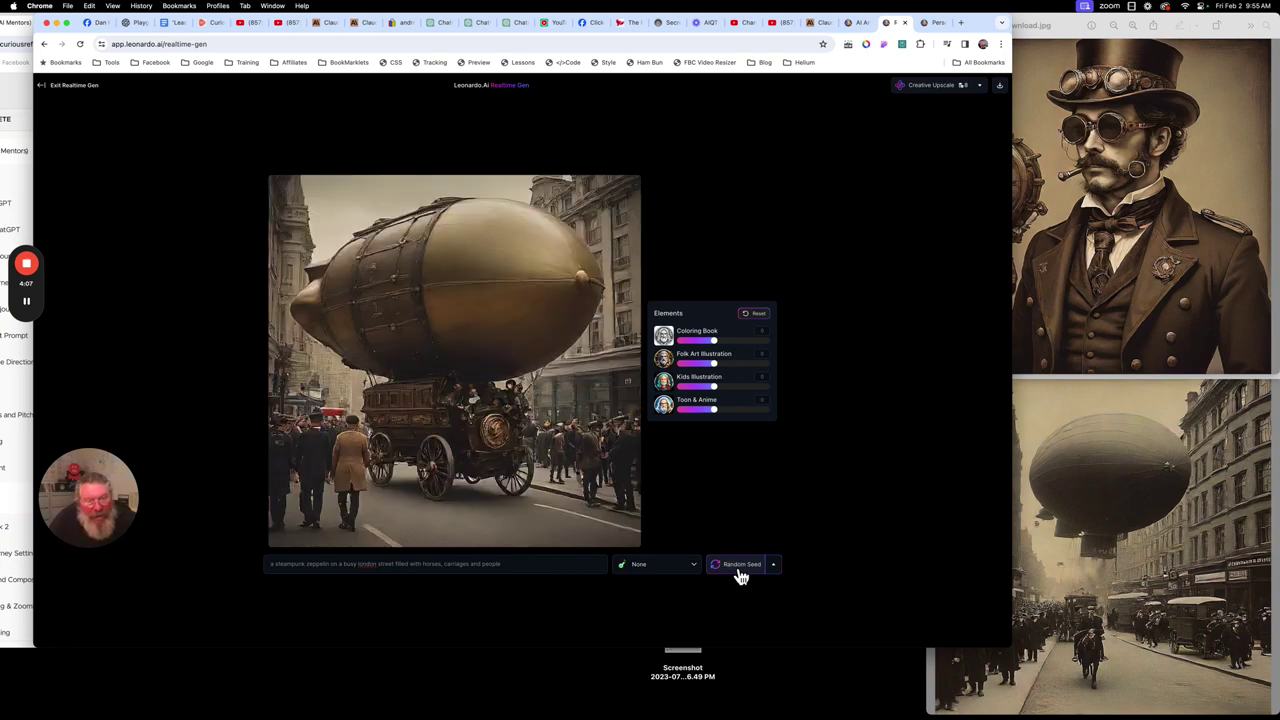
{"action": "left_click", "coordinate": [740, 577]}
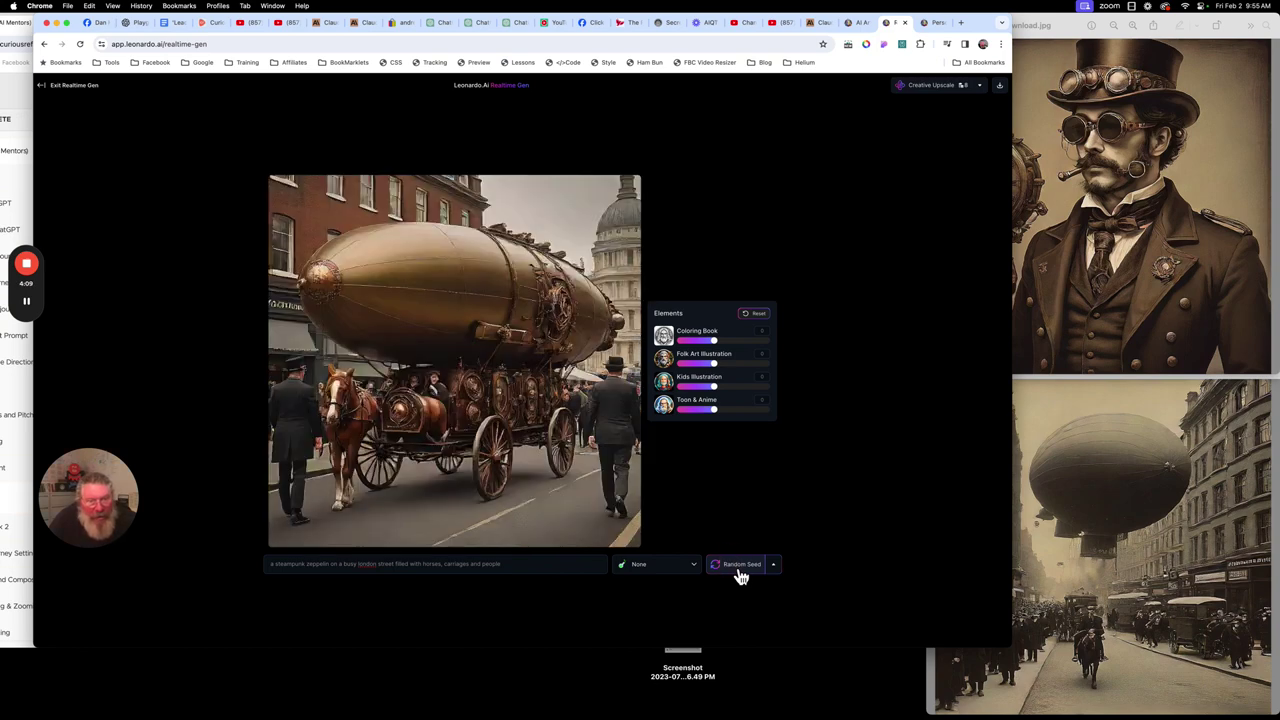
{"action": "left_click", "coordinate": [740, 577]}
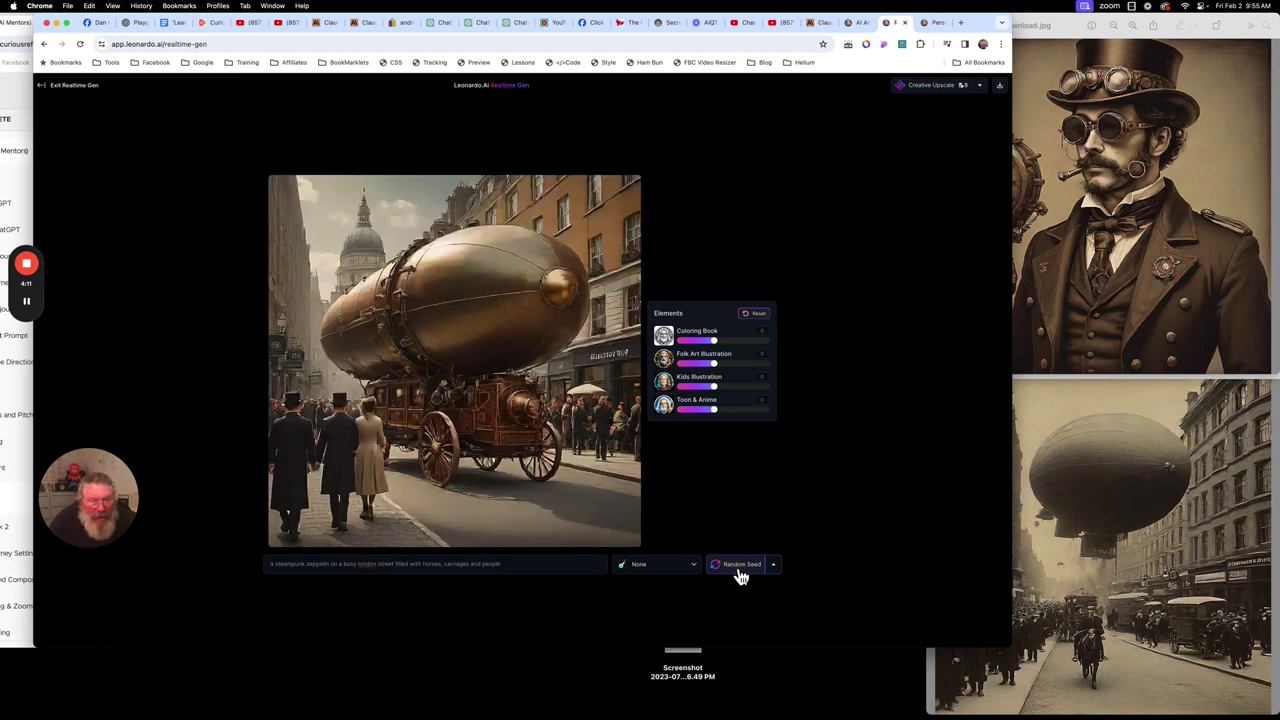
{"action": "left_click", "coordinate": [358, 566]}
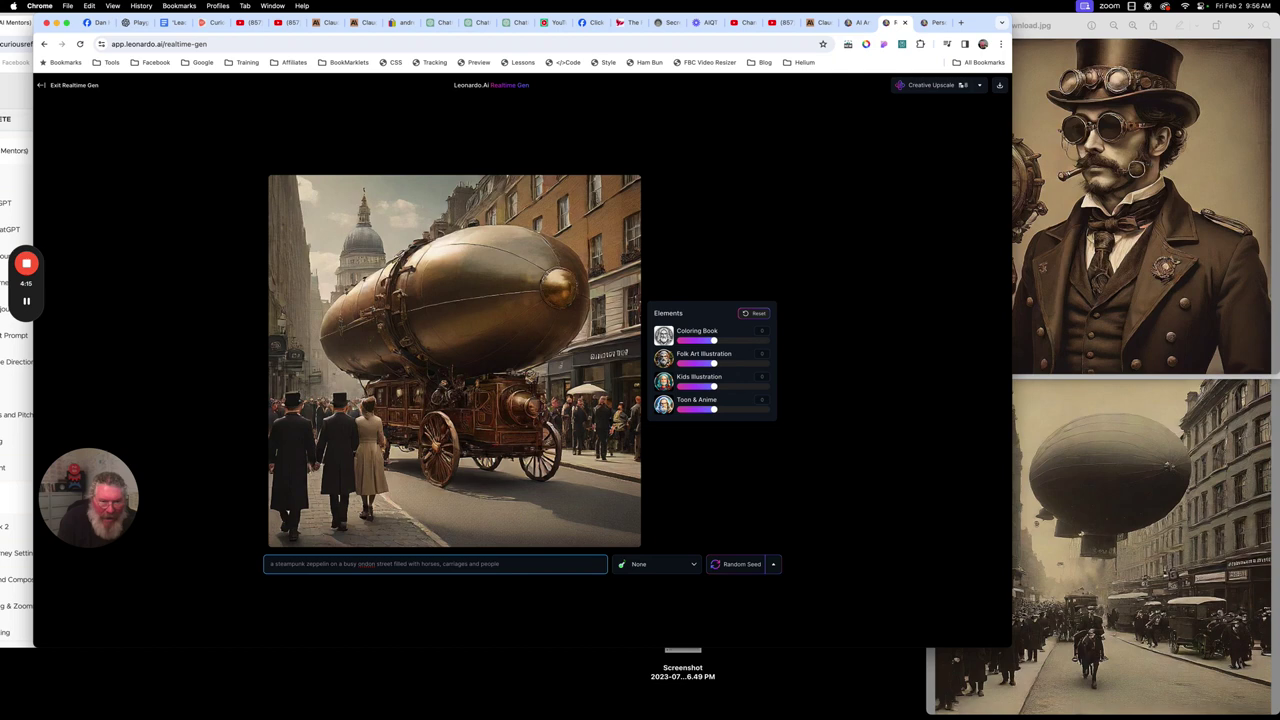
Step: Add 'flying high over' to the prompt, recapitalise London, and reroll the seed three times
{"action": "key", "text": "Delete"}
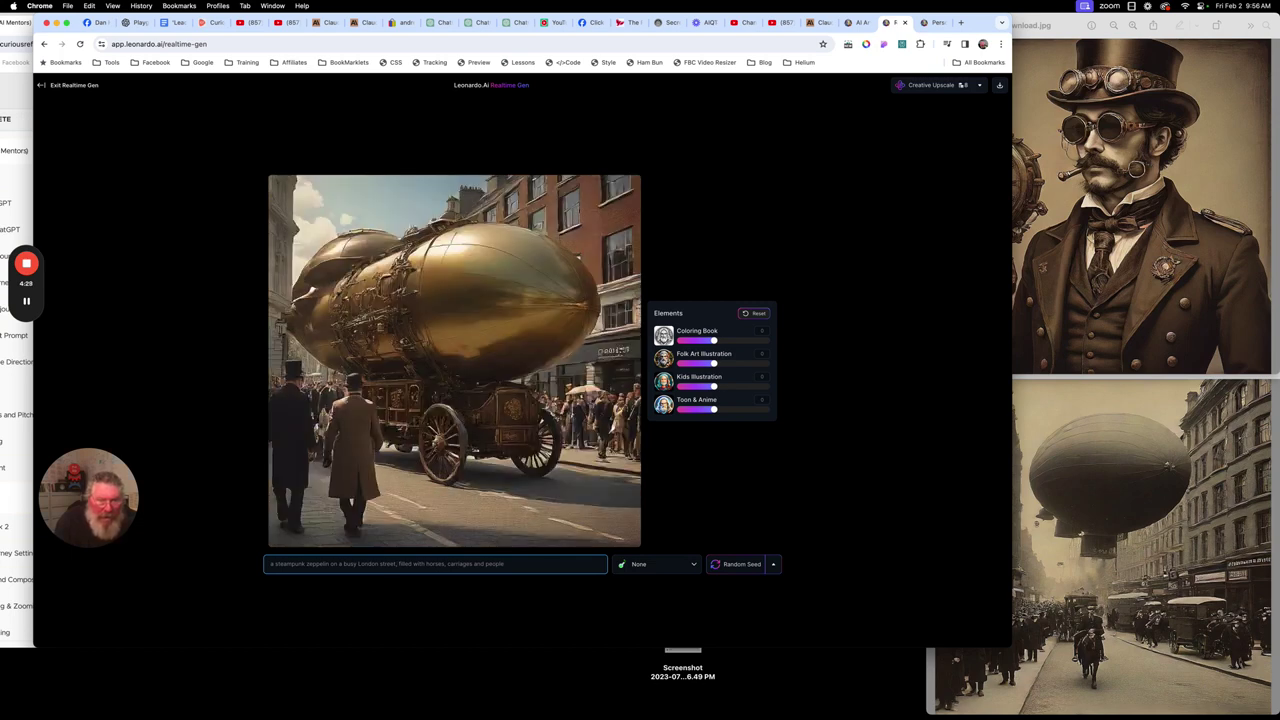
{"action": "mouse_move", "coordinate": [26, 316]}
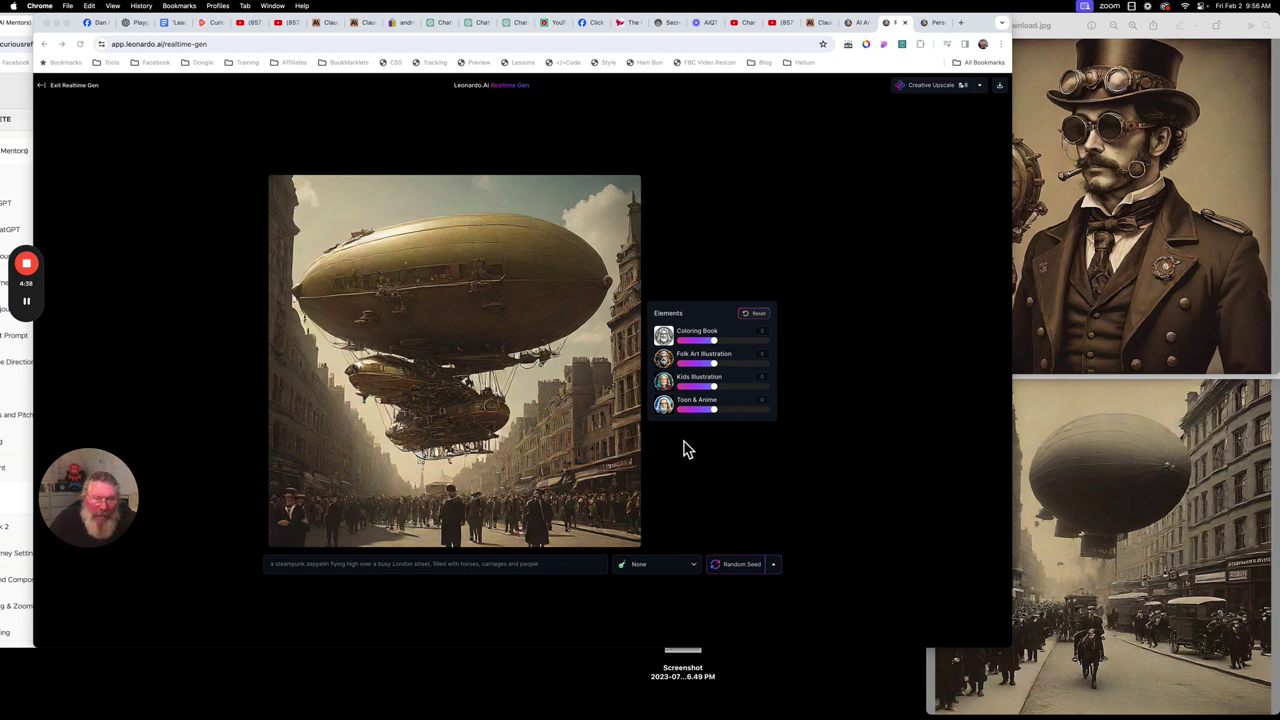
{"action": "left_click", "coordinate": [742, 564]}
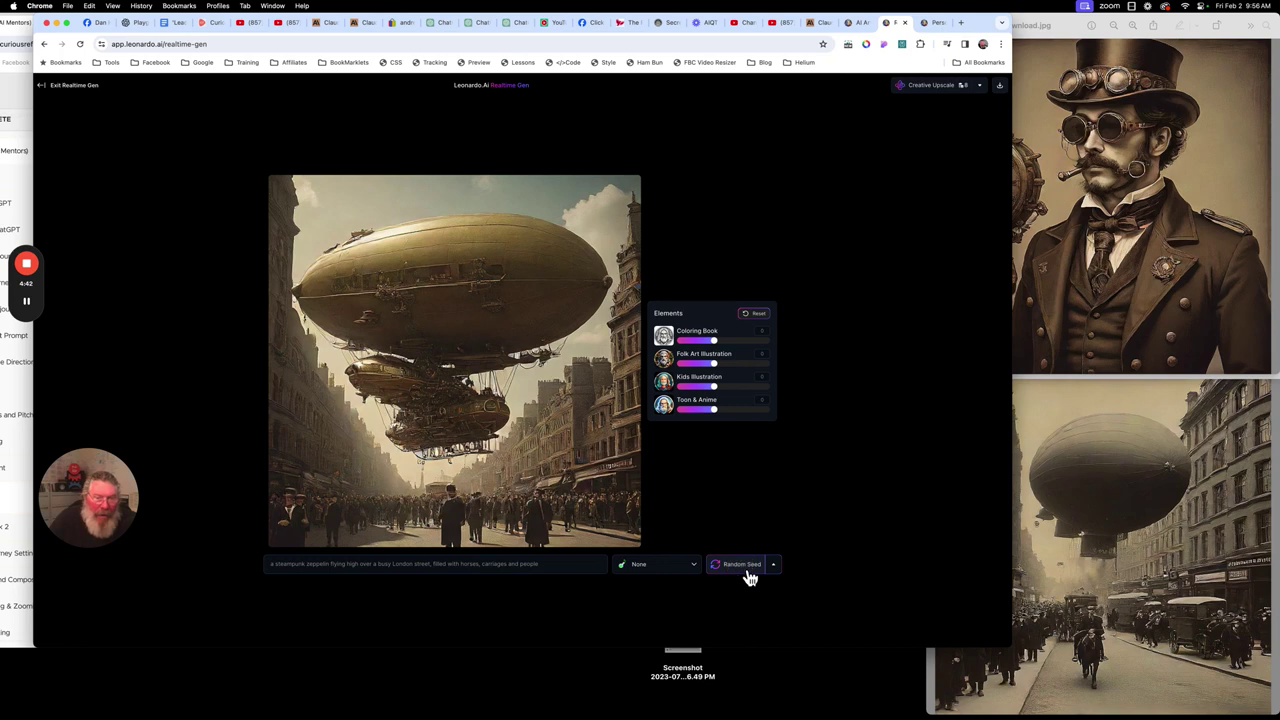
{"action": "left_click", "coordinate": [748, 574]}
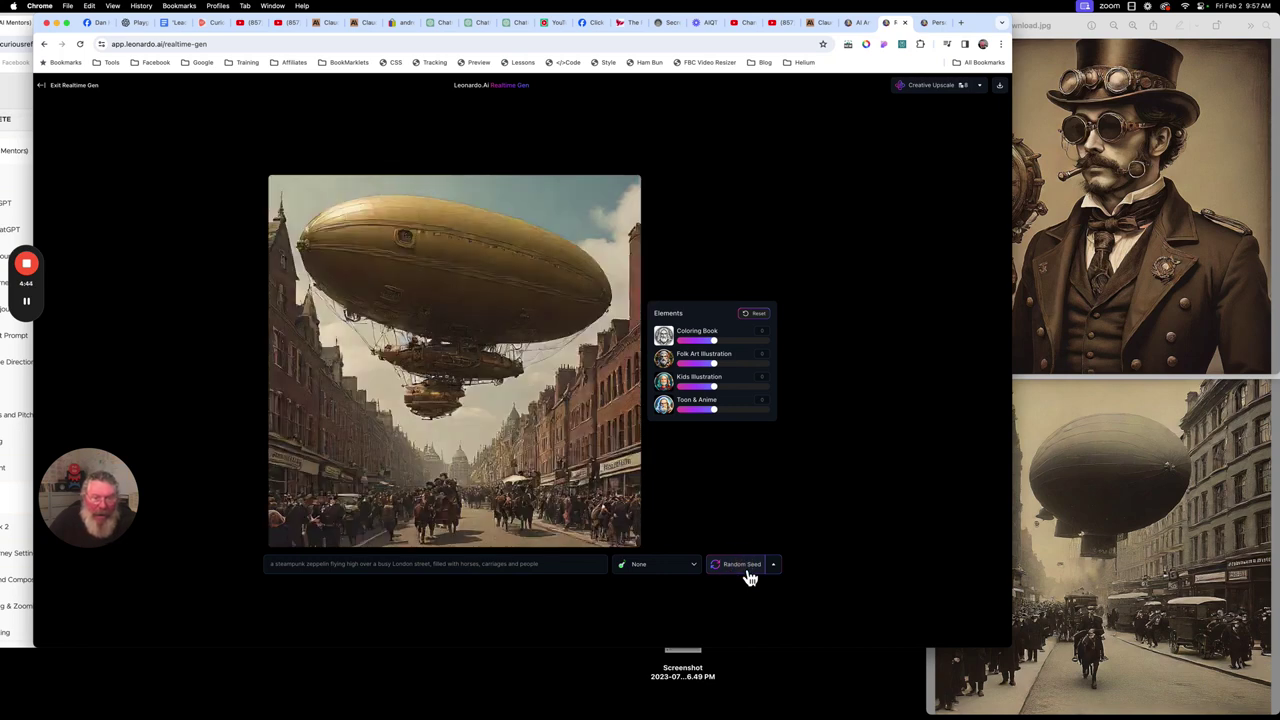
{"action": "left_click", "coordinate": [748, 574]}
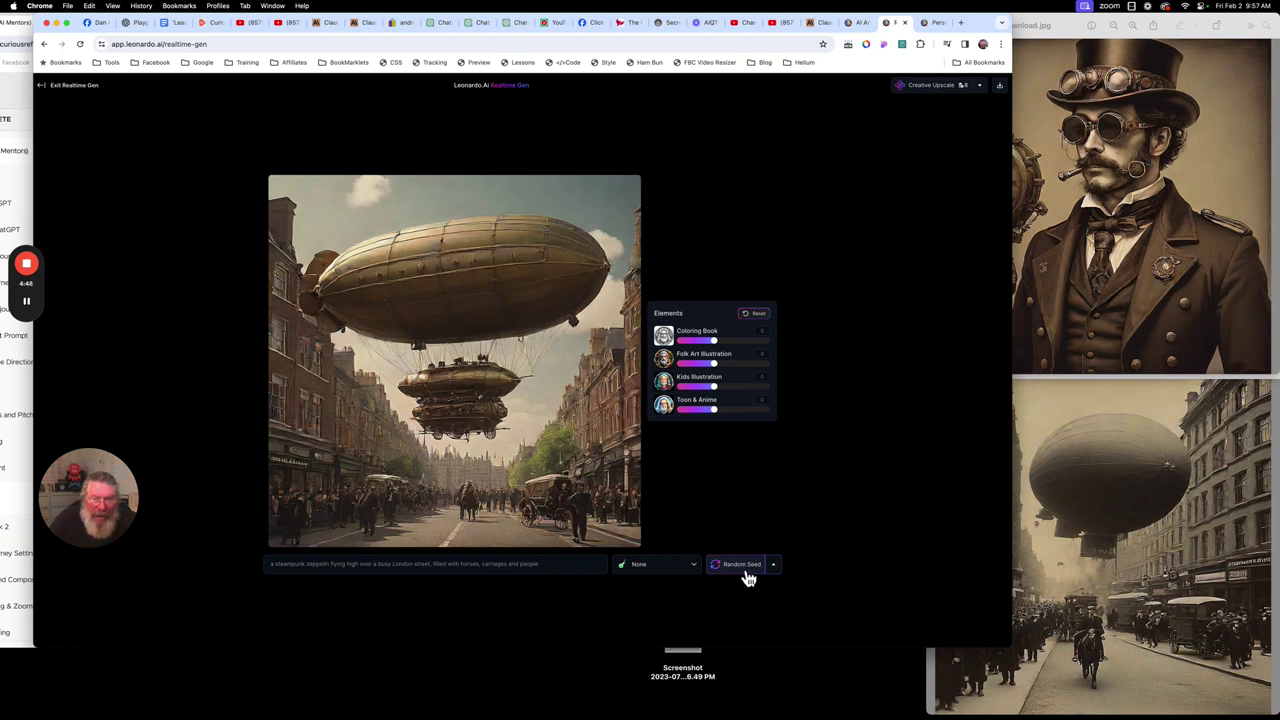
Step: Apply the Photography style and reroll the seed
{"action": "left_click", "coordinate": [645, 576]}
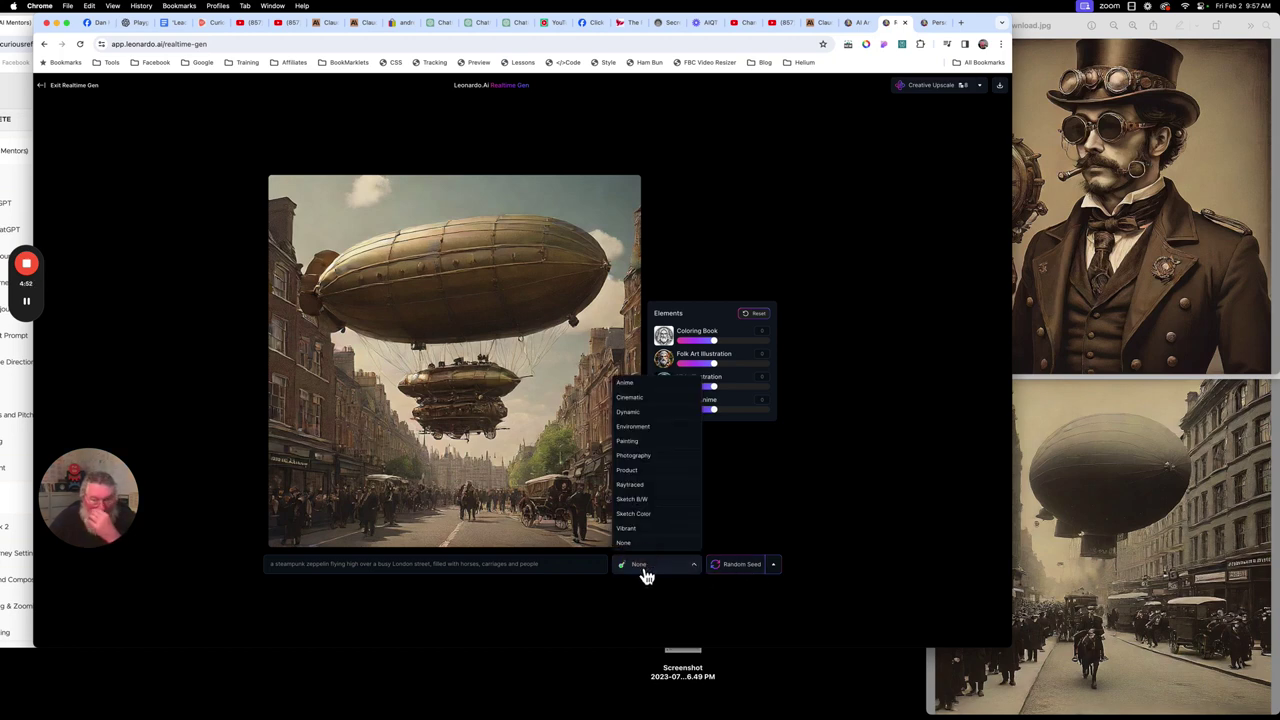
{"action": "left_click", "coordinate": [644, 458]}
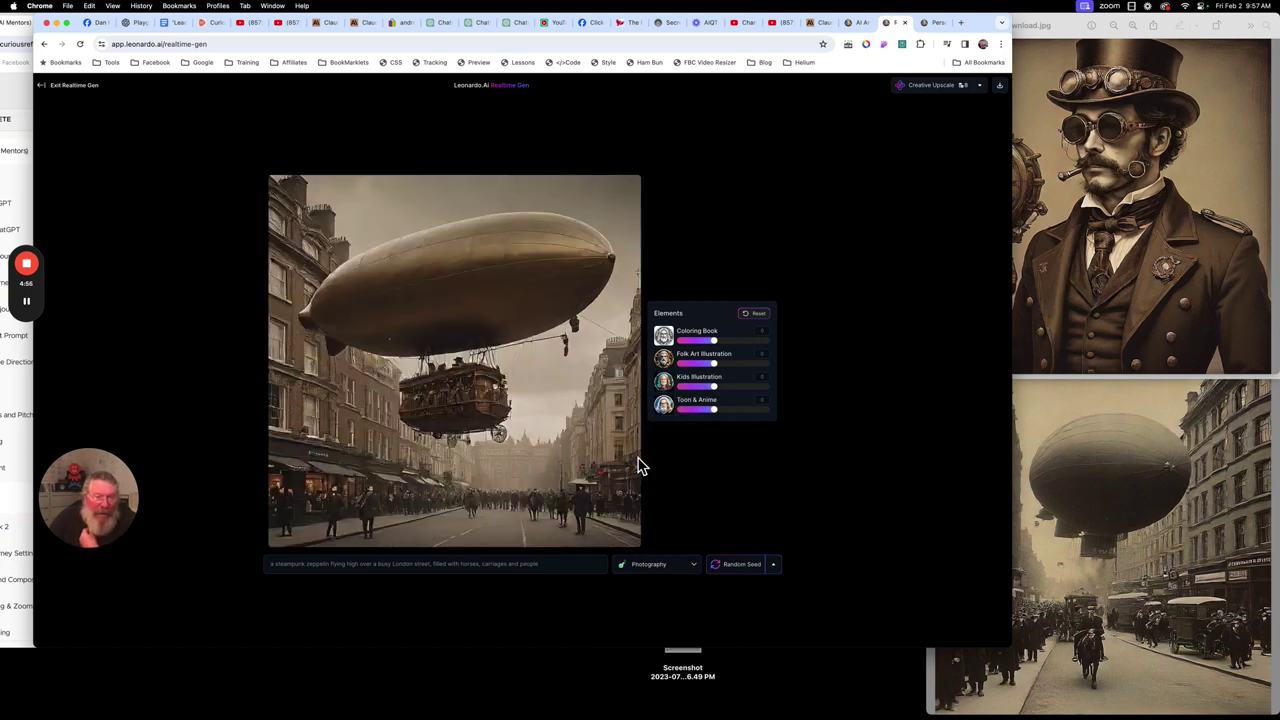
{"action": "left_click", "coordinate": [740, 572]}
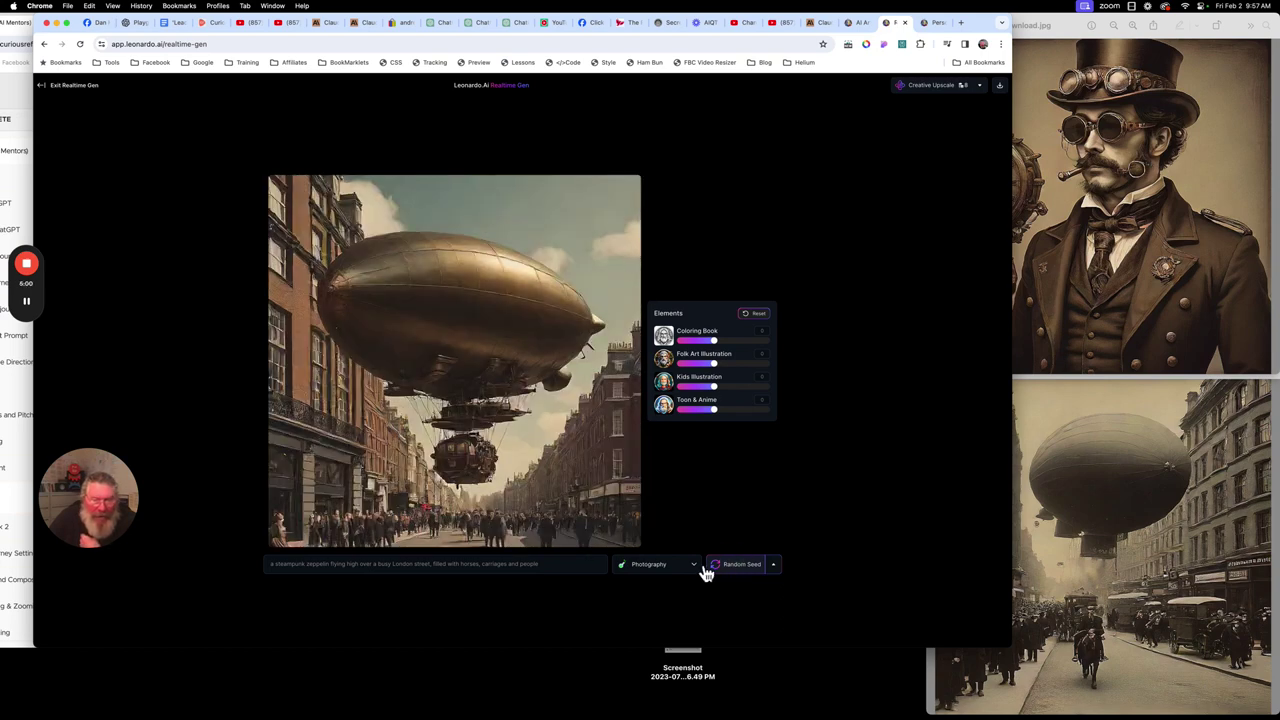
Step: Switch the style to Dynamic and reroll the seed four times
{"action": "left_click", "coordinate": [666, 569]}
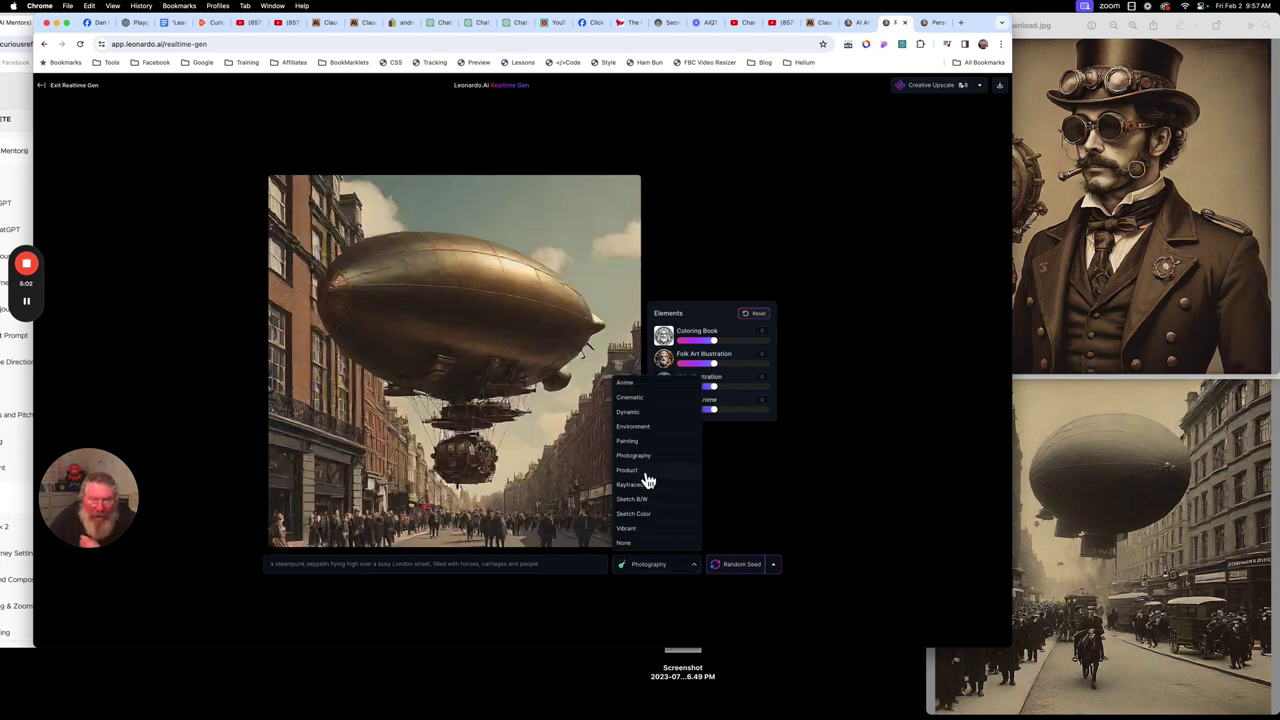
{"action": "left_click", "coordinate": [636, 412]}
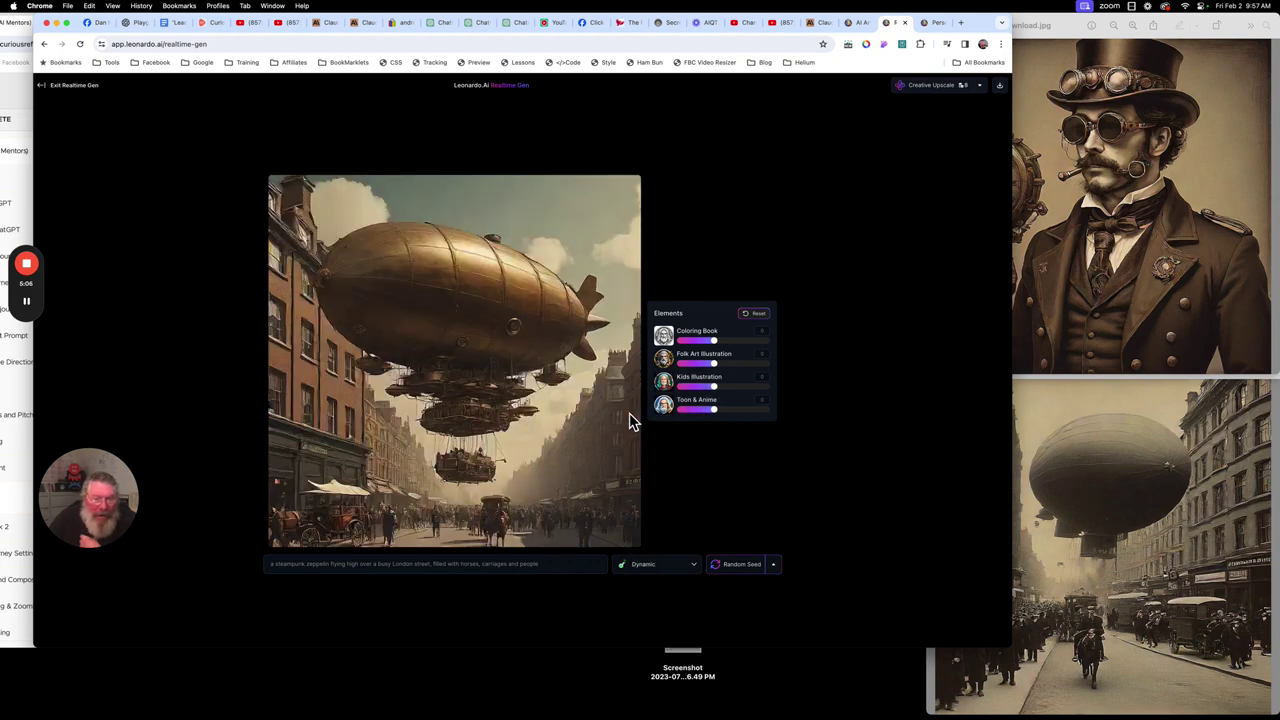
{"action": "left_click", "coordinate": [733, 572]}
{"action": "left_click", "coordinate": [735, 572]}
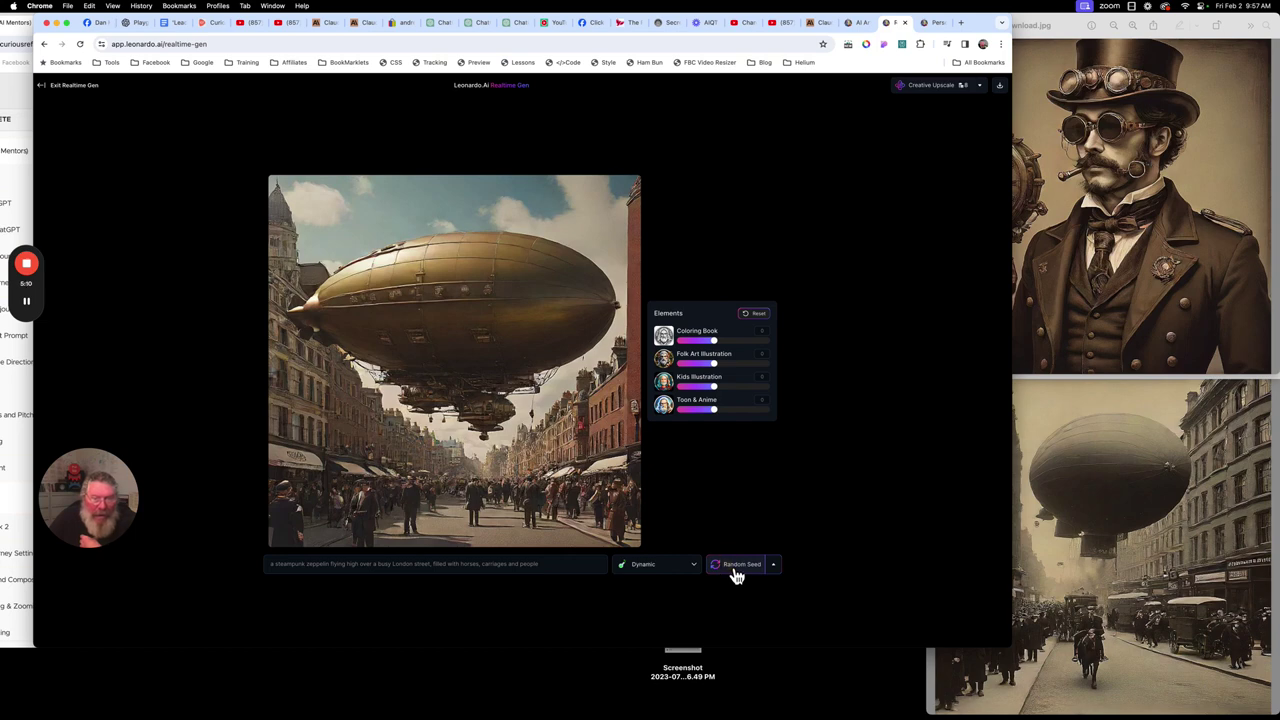
{"action": "left_click", "coordinate": [735, 572]}
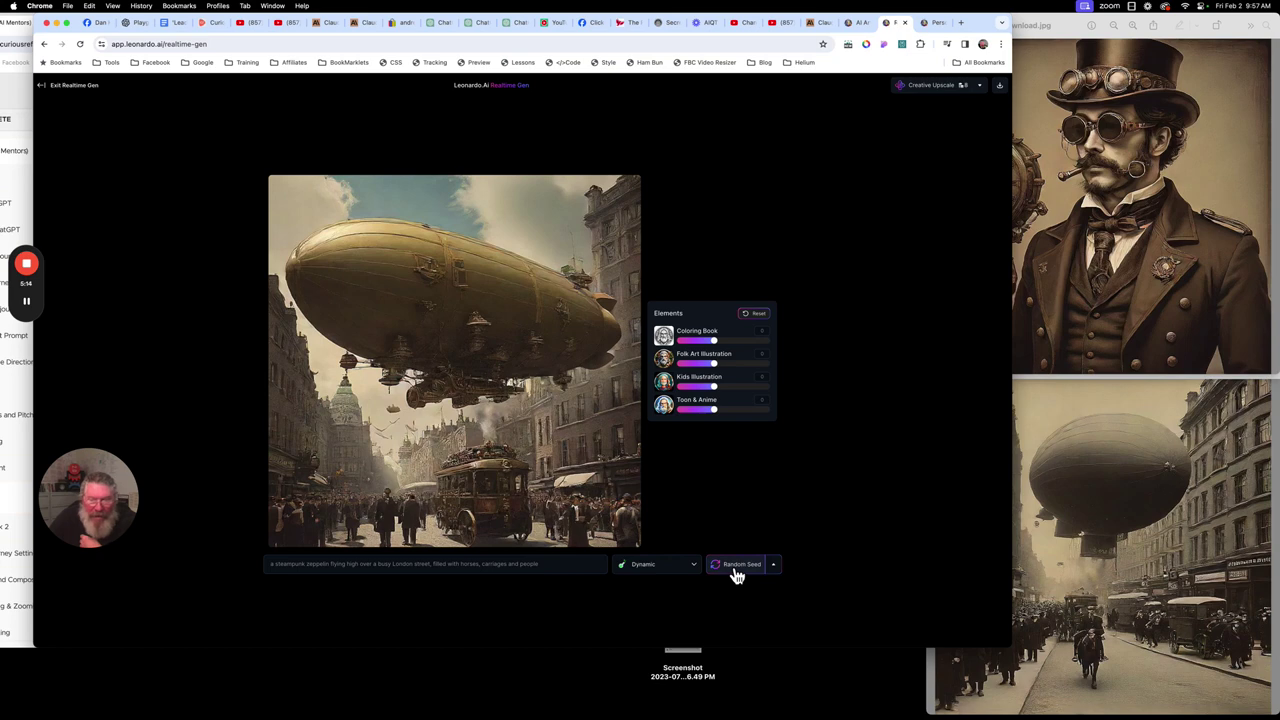
{"action": "left_click", "coordinate": [735, 572]}
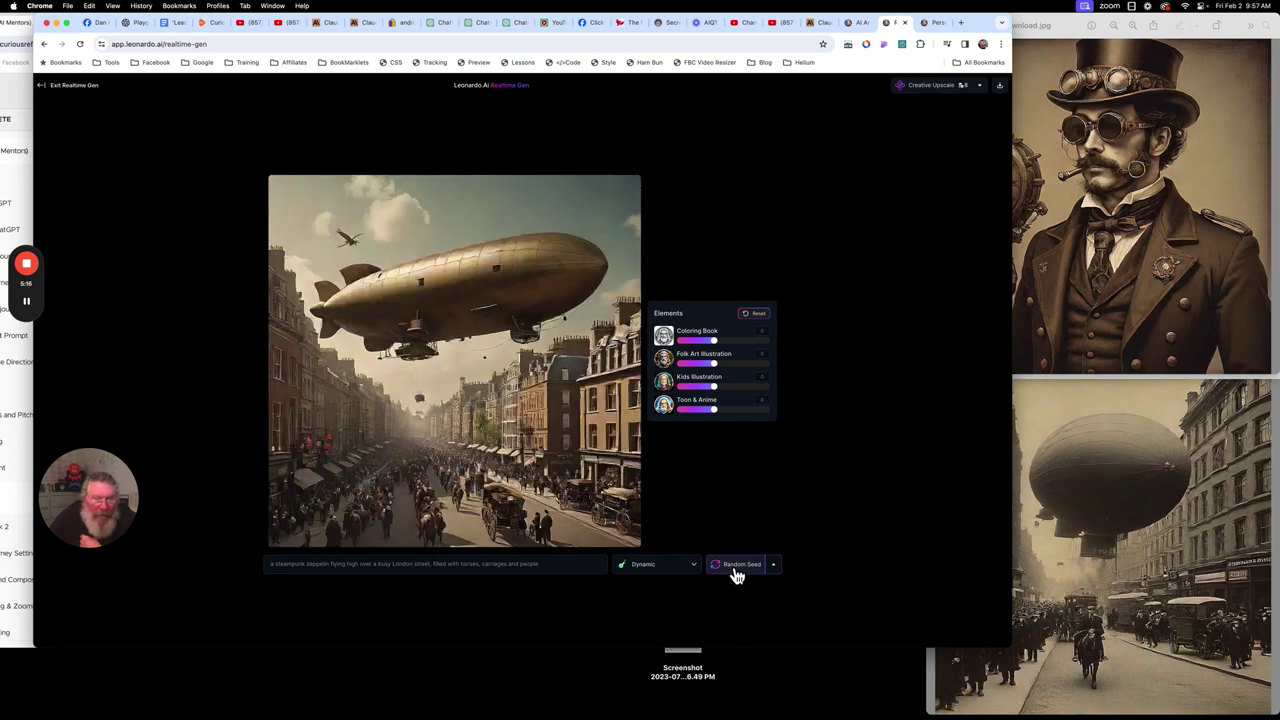
Step: Try the Sketch Color style, then settle on Painting
{"action": "left_click", "coordinate": [668, 572]}
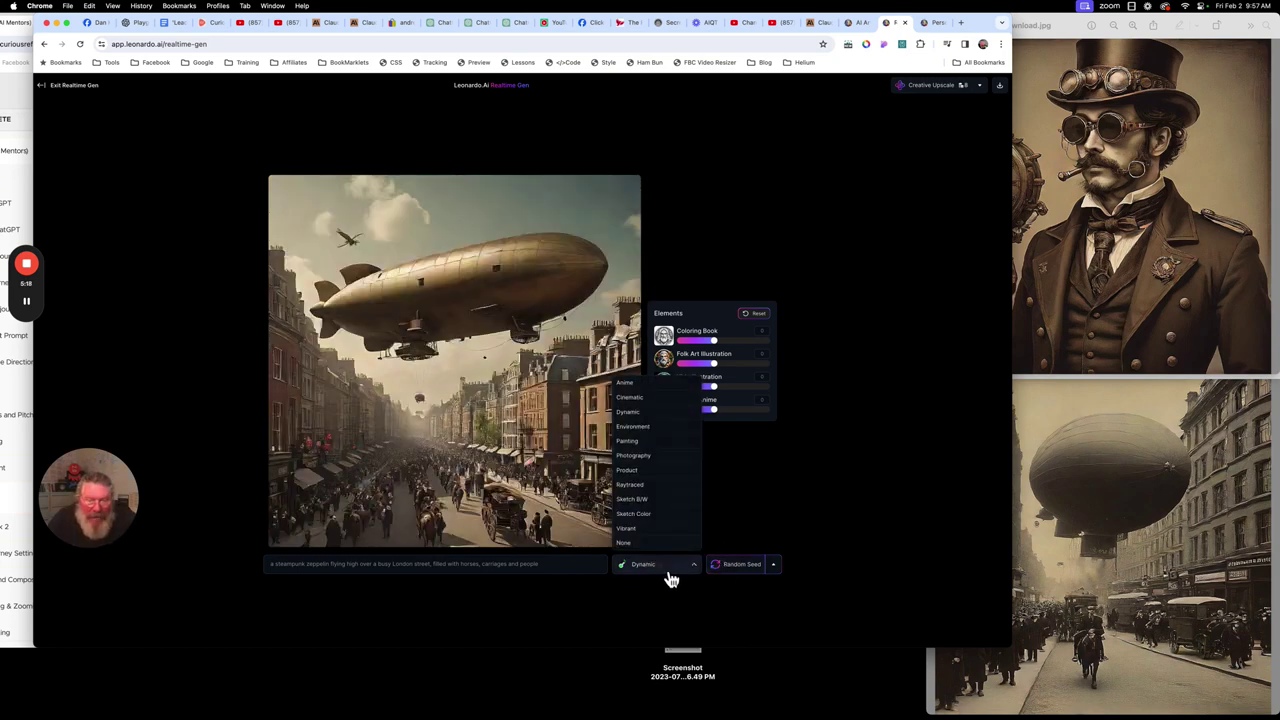
{"action": "left_click", "coordinate": [643, 514]}
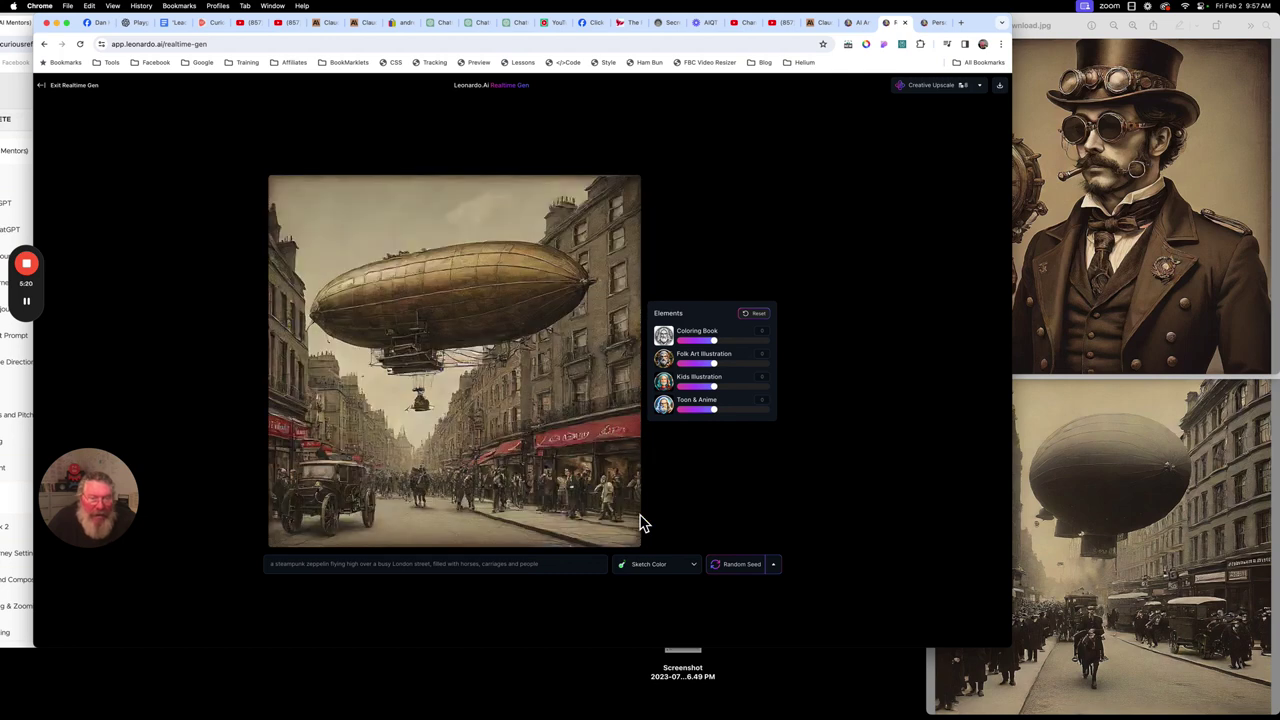
{"action": "left_click", "coordinate": [646, 568]}
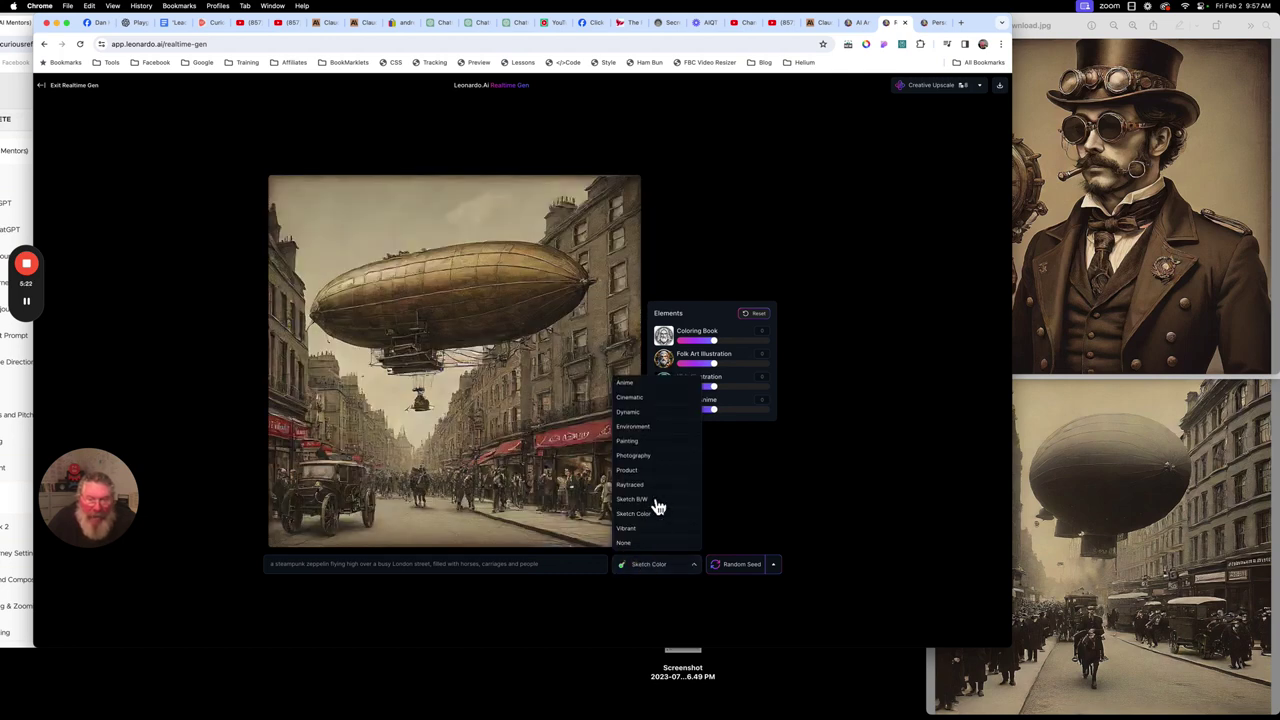
{"action": "left_click", "coordinate": [637, 441]}
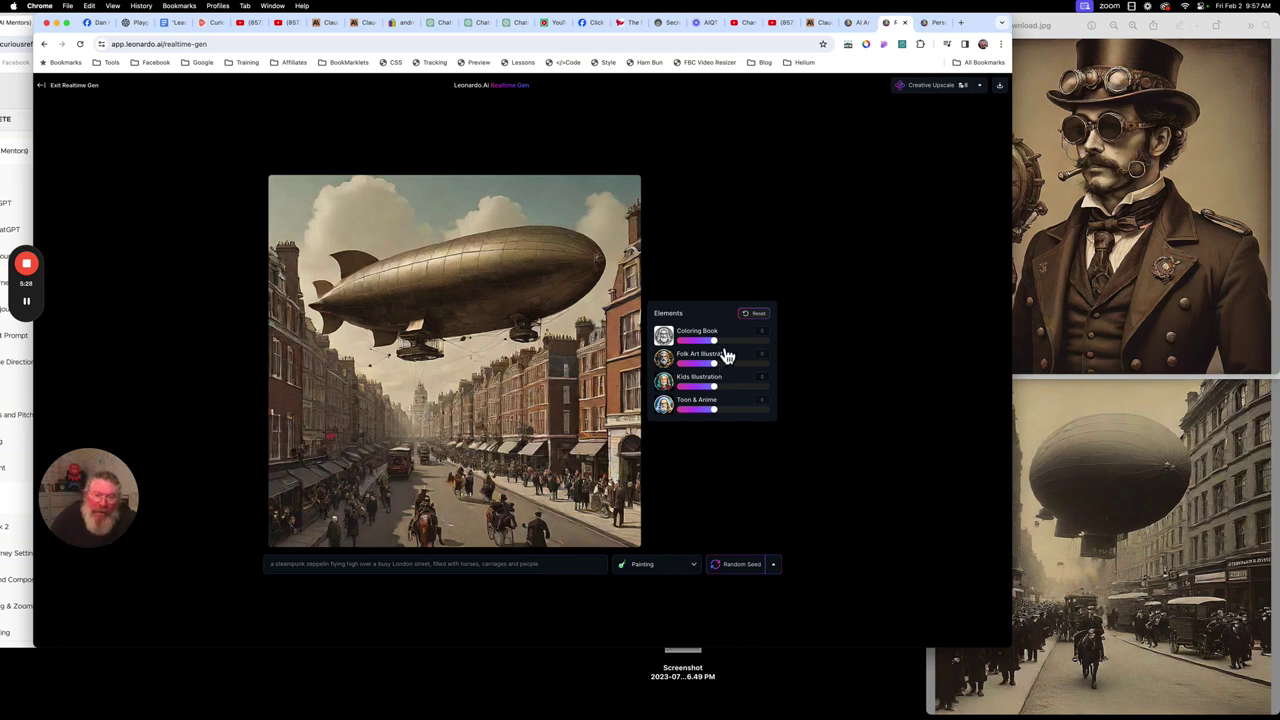
Step: Drag the Coloring Book element weight slider, then regenerate with a new seed
{"action": "mouse_move", "coordinate": [714, 341]}
{"action": "left_mouse_down"}
{"action": "mouse_move", "coordinate": [740, 346]}
{"action": "mouse_move", "coordinate": [704, 354]}
{"action": "left_mouse_up"}
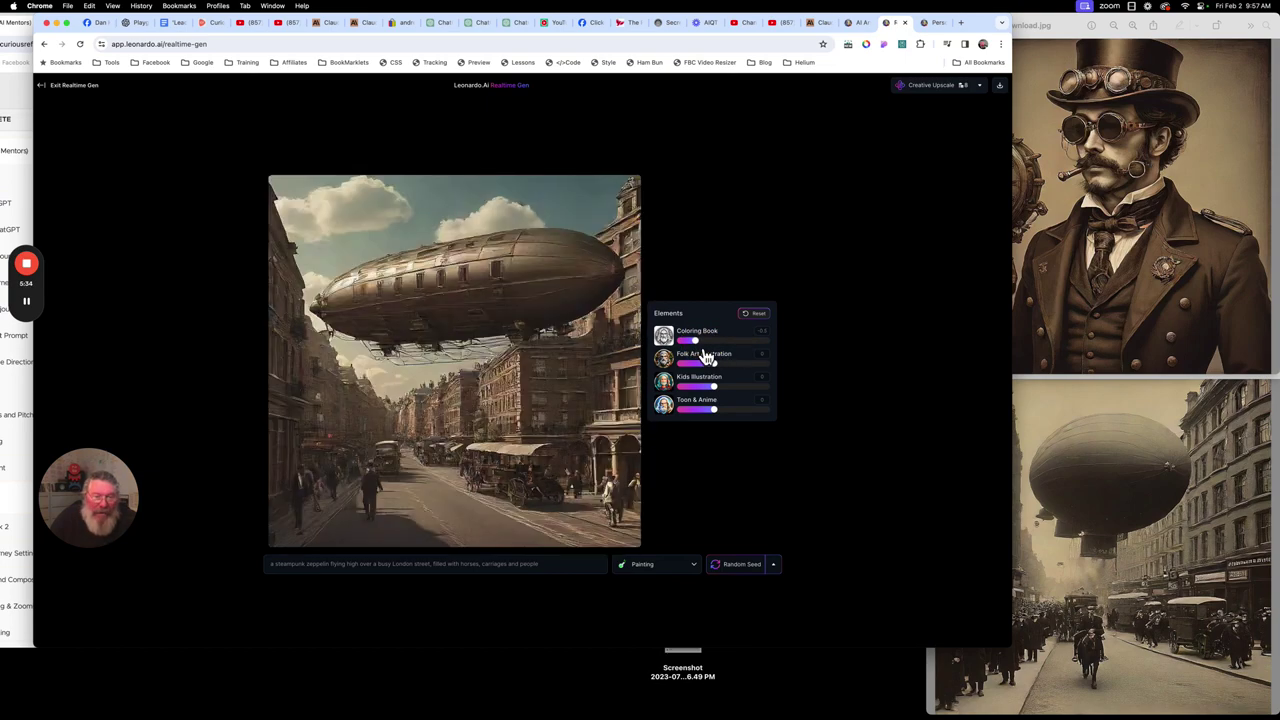
{"action": "left_click_drag", "start_coordinate": [705, 355], "coordinate": [720, 420]}
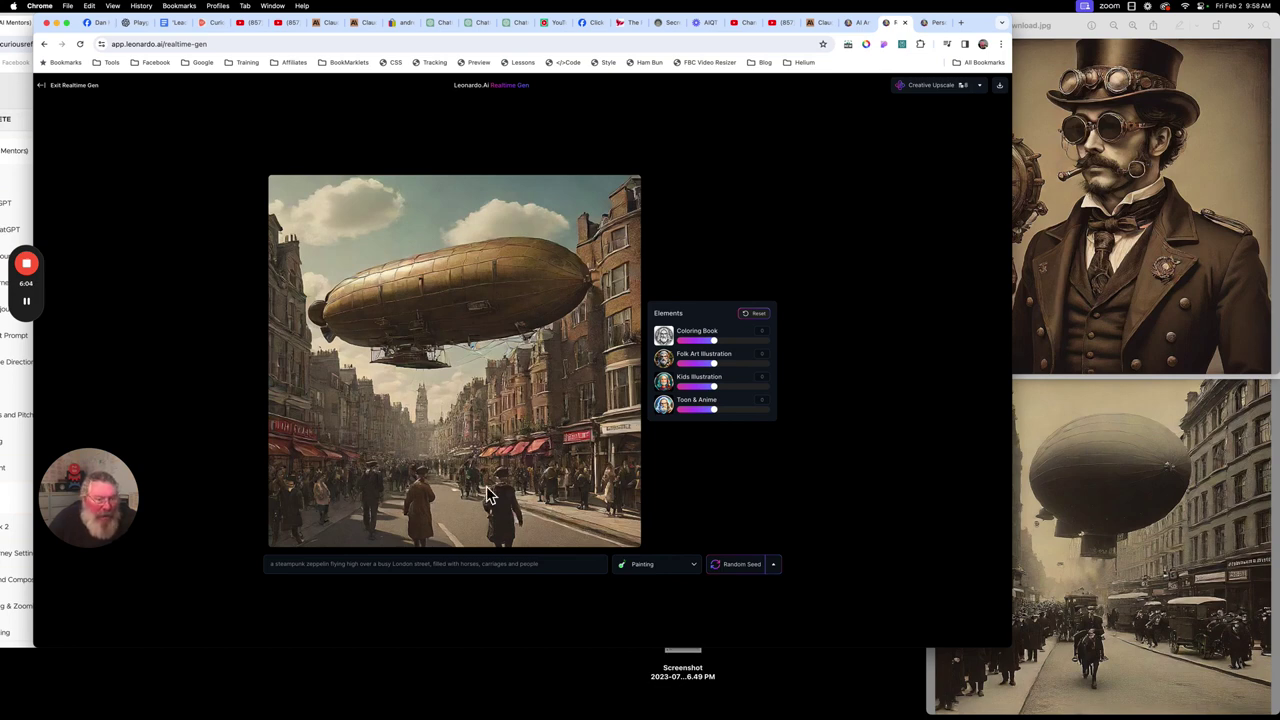
{"action": "left_click", "coordinate": [741, 567]}
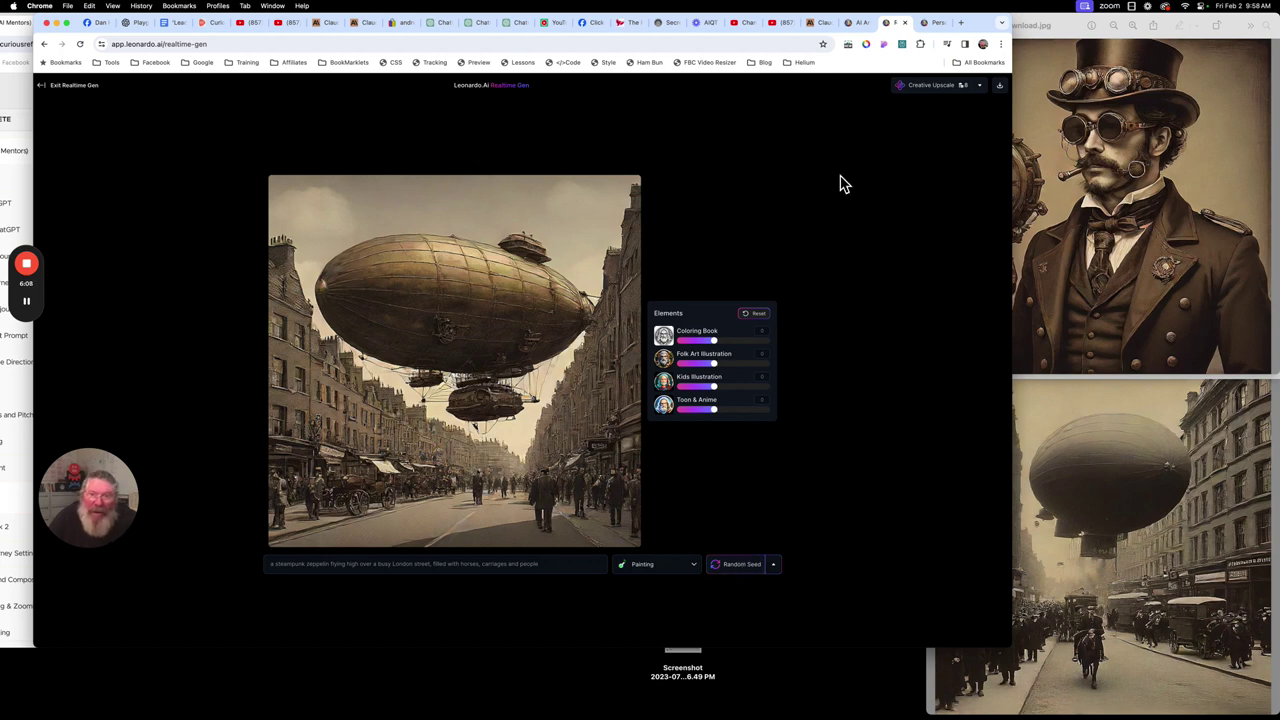
Step: Send the zeppelin image for Creative Upscale and enlarge the download-1.jpg airship picture
{"action": "left_click", "coordinate": [930, 92]}
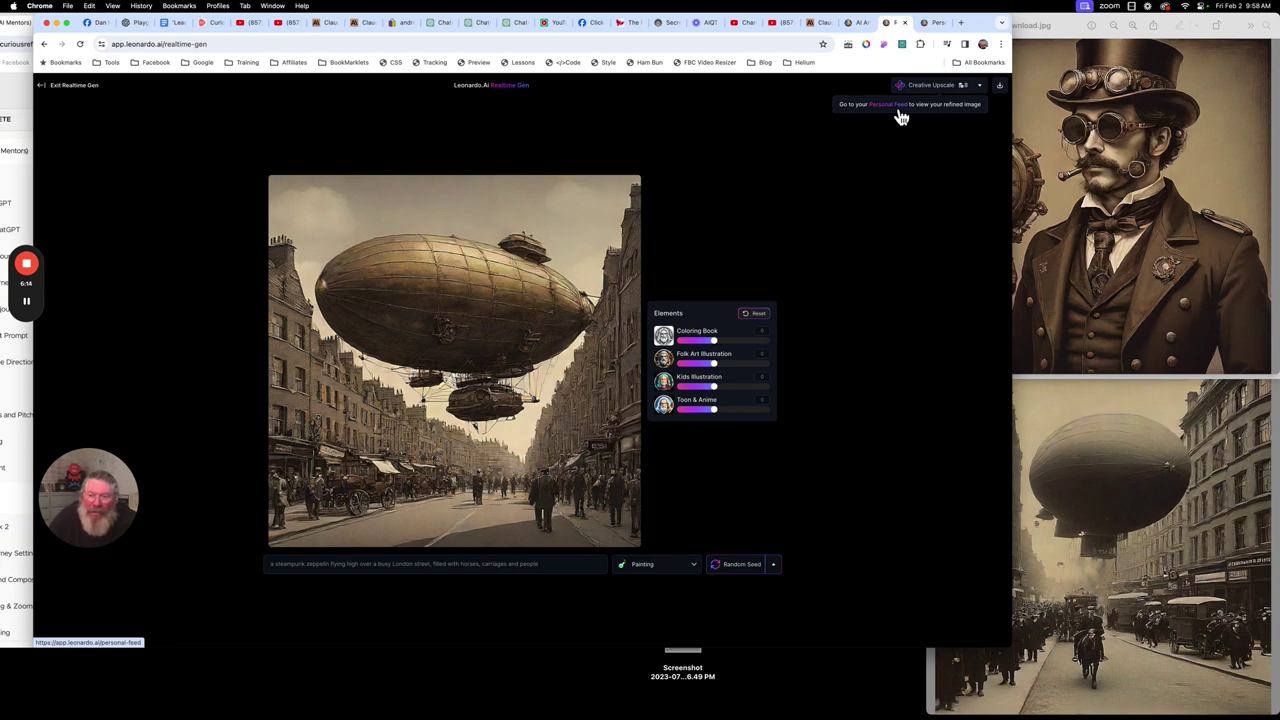
{"action": "left_click", "coordinate": [895, 108]}
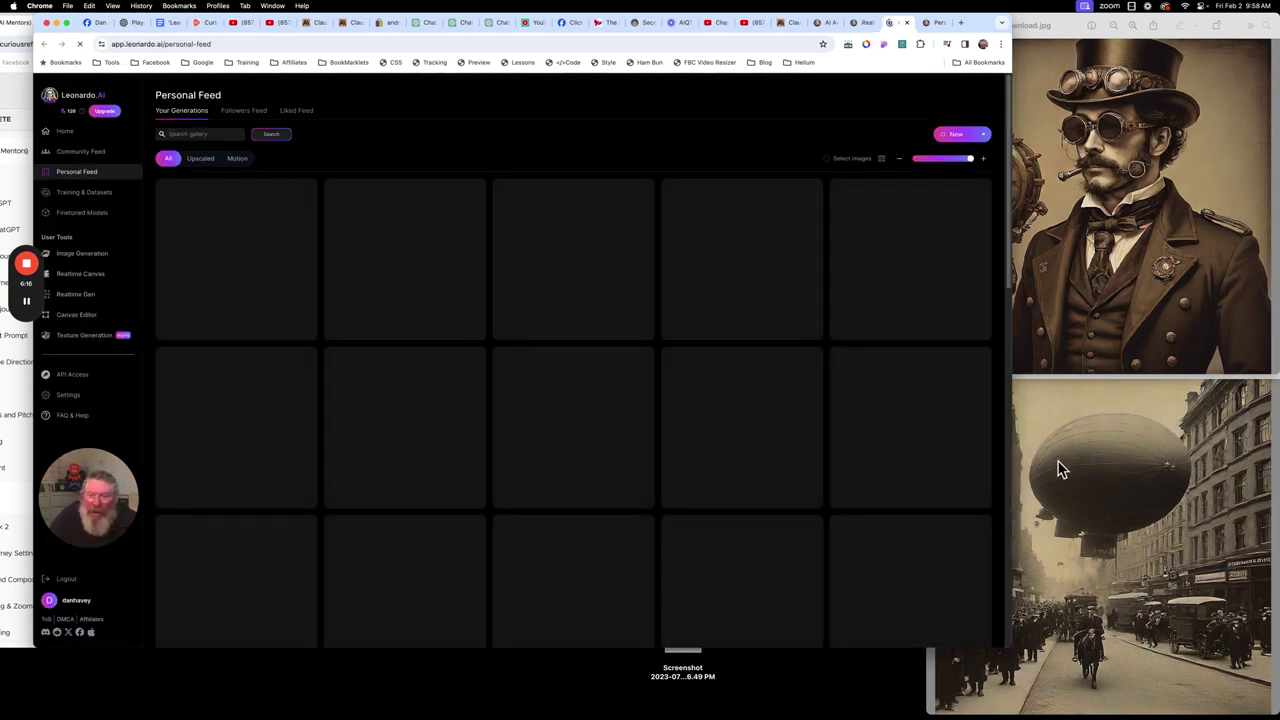
{"action": "left_click", "coordinate": [1062, 470]}
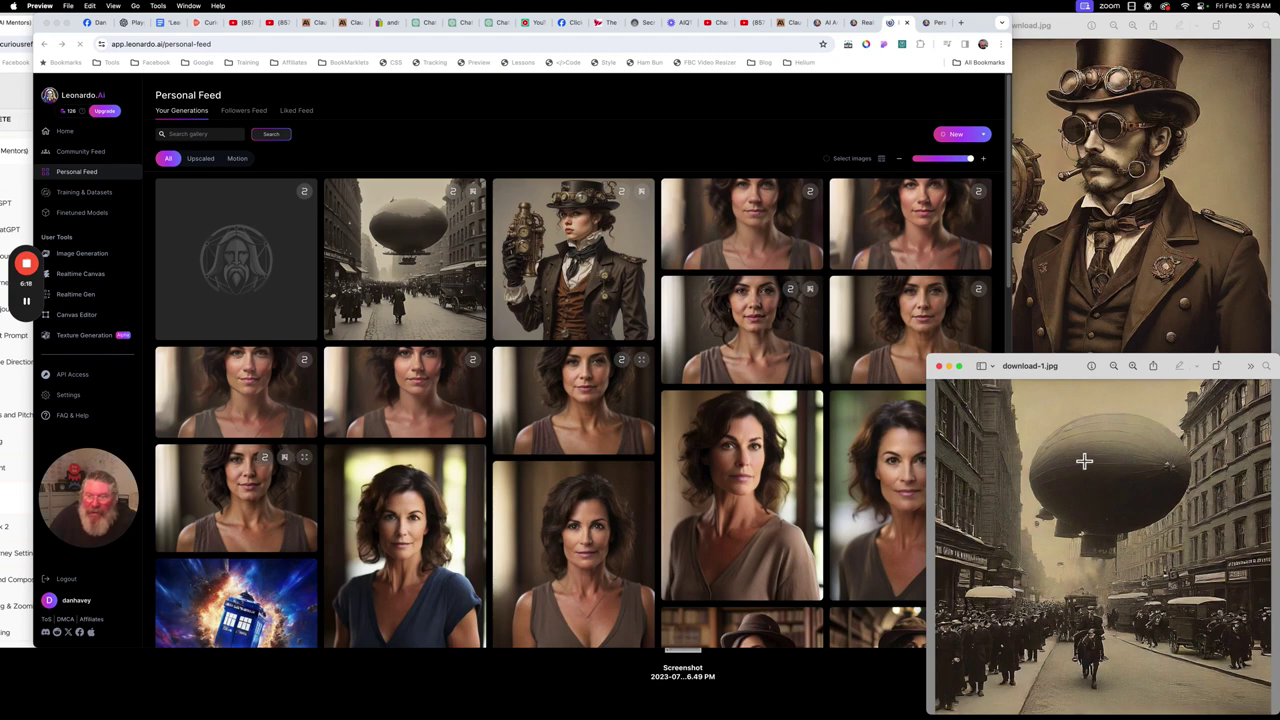
{"action": "left_click_drag", "start_coordinate": [928, 360], "coordinate": [688, 145]}
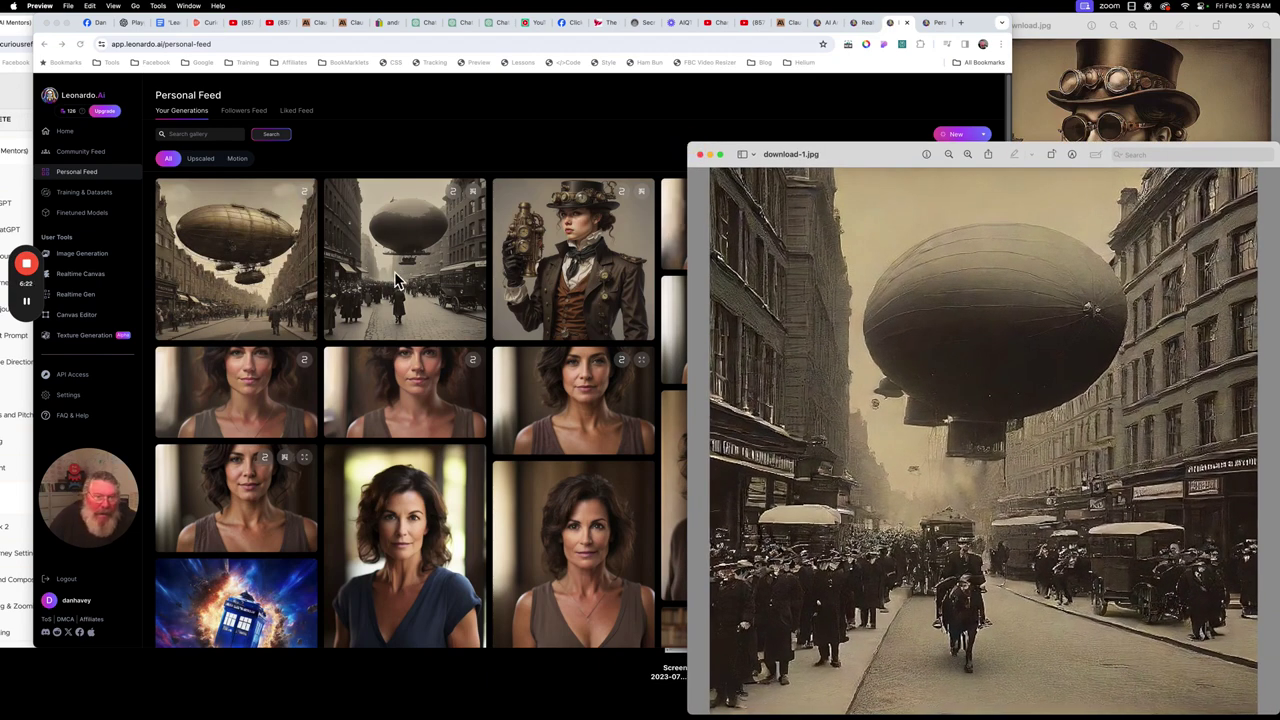
Step: Open the black-and-white airship street image from Personal Feed full size and zoom in
{"action": "left_click", "coordinate": [400, 267]}
{"action": "left_click", "coordinate": [400, 267]}
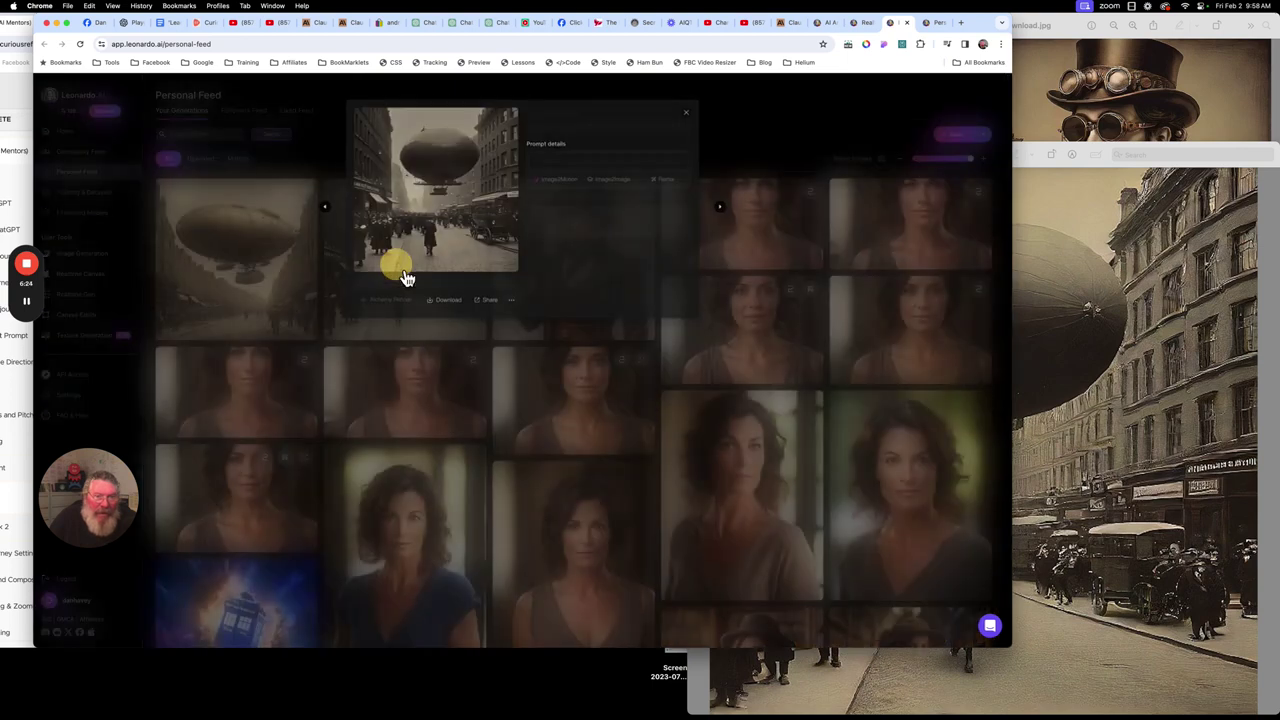
{"action": "left_click", "coordinate": [482, 197]}
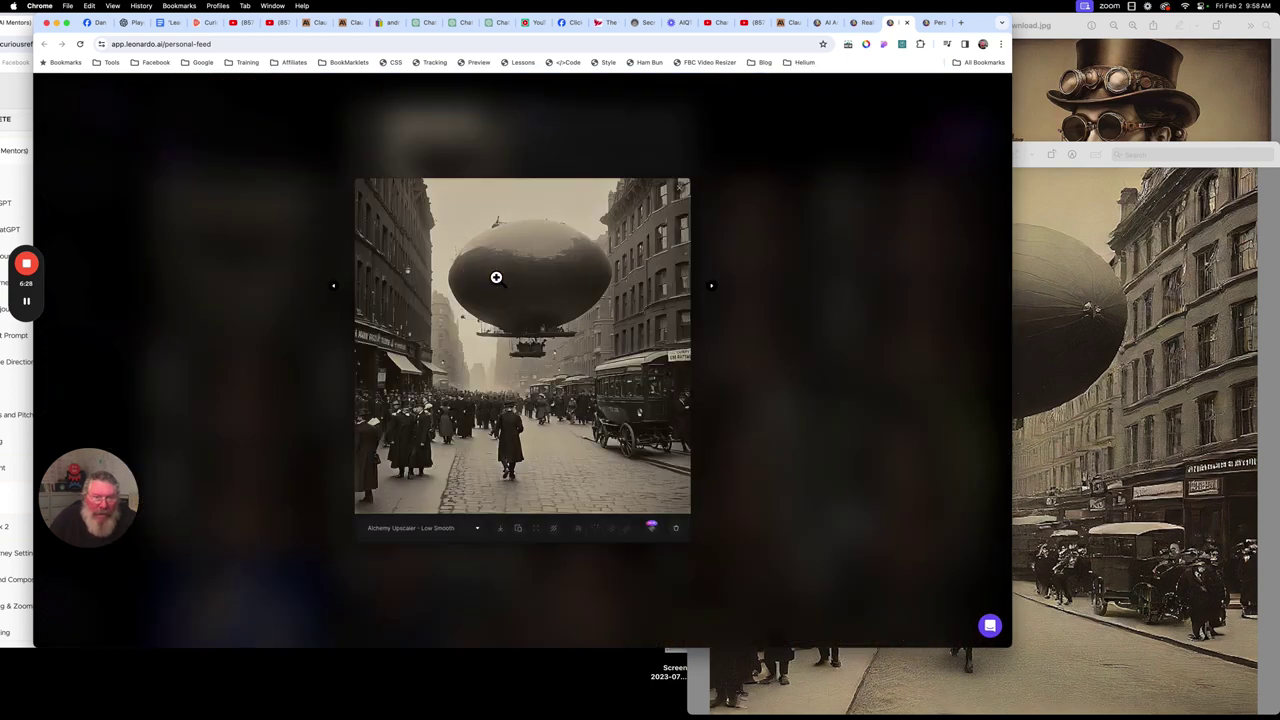
{"action": "left_click", "coordinate": [496, 277]}
{"action": "scroll", "coordinate": [546, 492], "scroll_direction": "down", "scroll_amount": 5}
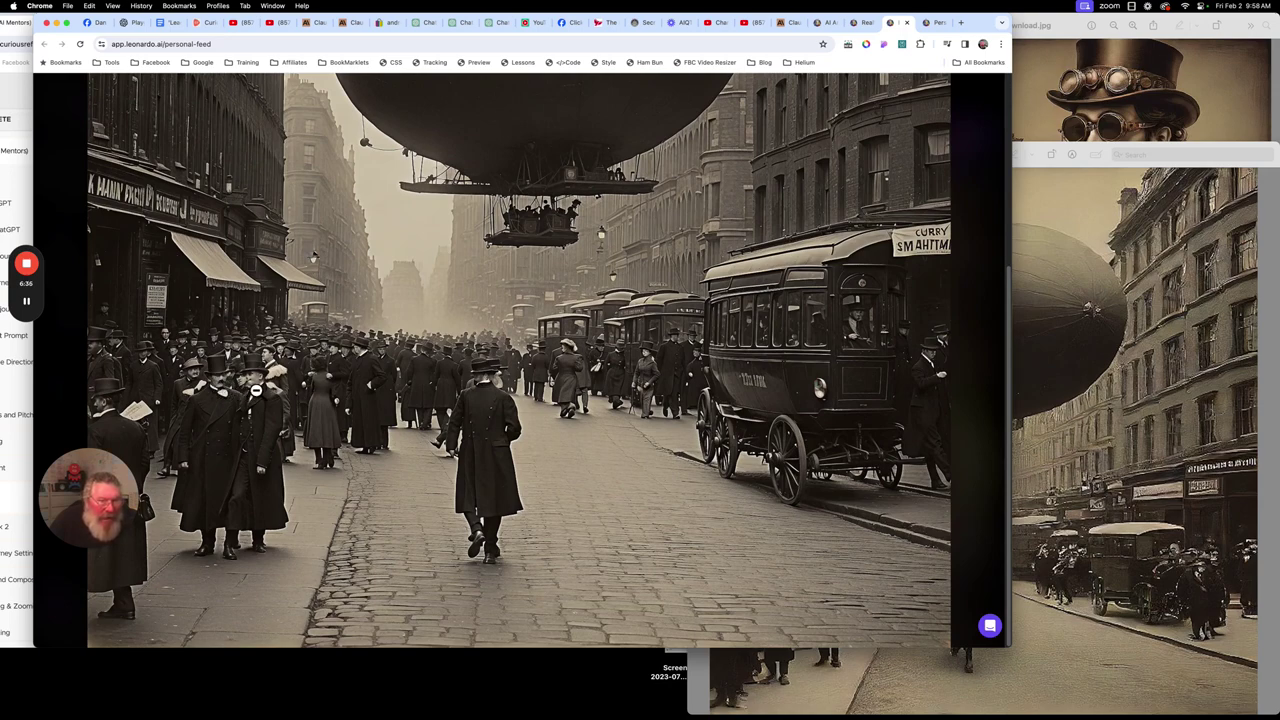
Step: Bring the download-1.jpg Preview window forward, enlarge it, and move it to the right edge
{"action": "left_click", "coordinate": [1070, 410]}
{"action": "left_click_drag", "start_coordinate": [905, 165], "coordinate": [691, 66]}
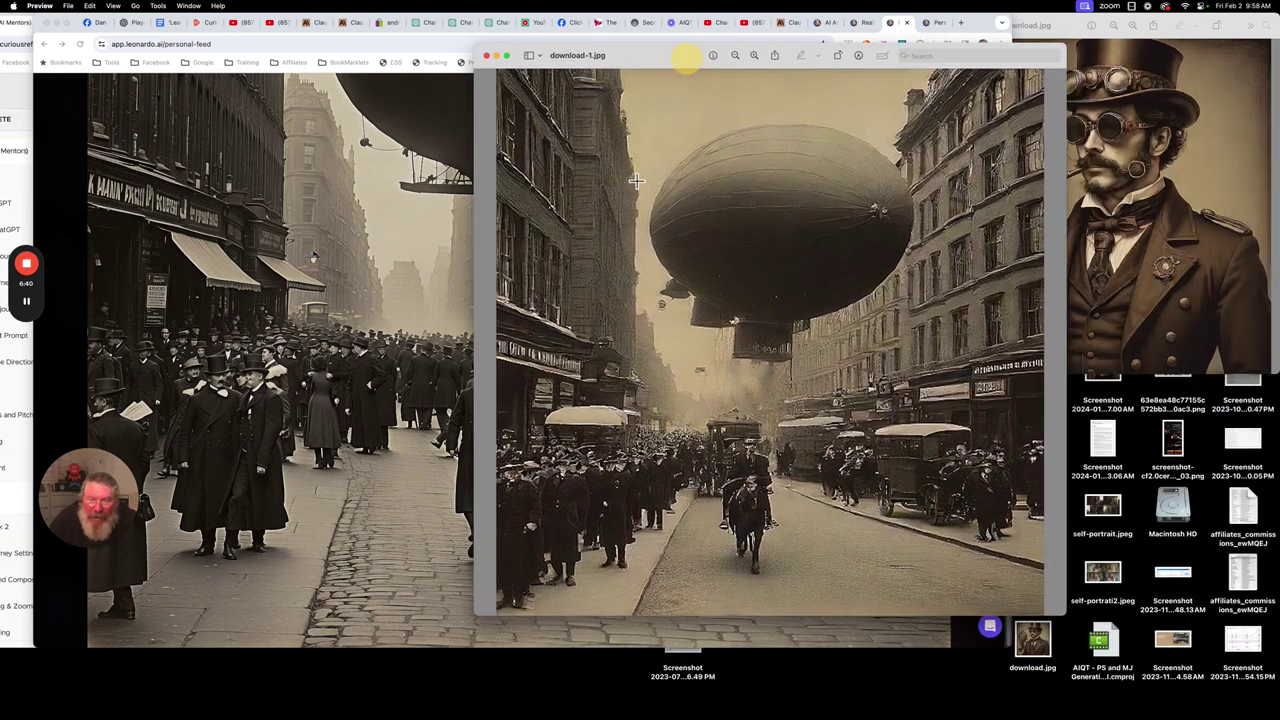
{"action": "left_click_drag", "start_coordinate": [482, 620], "coordinate": [169, 674]}
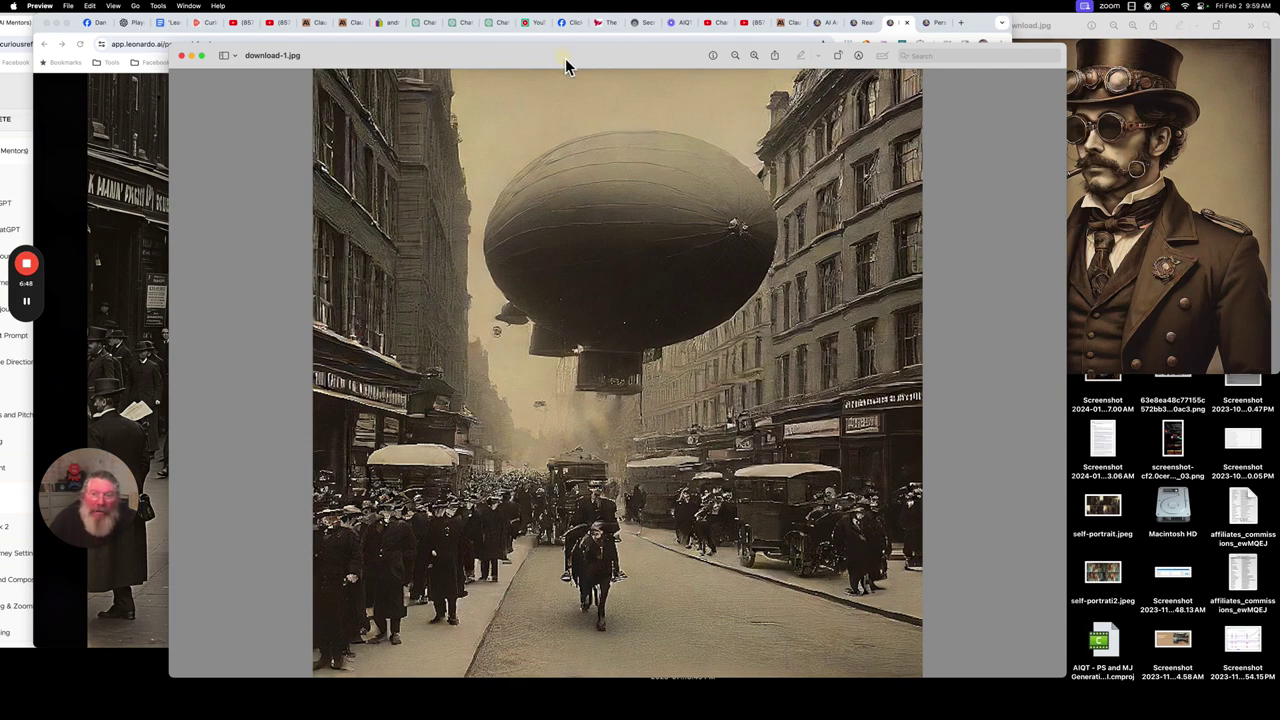
{"action": "left_click_drag", "start_coordinate": [565, 60], "coordinate": [1278, 226]}
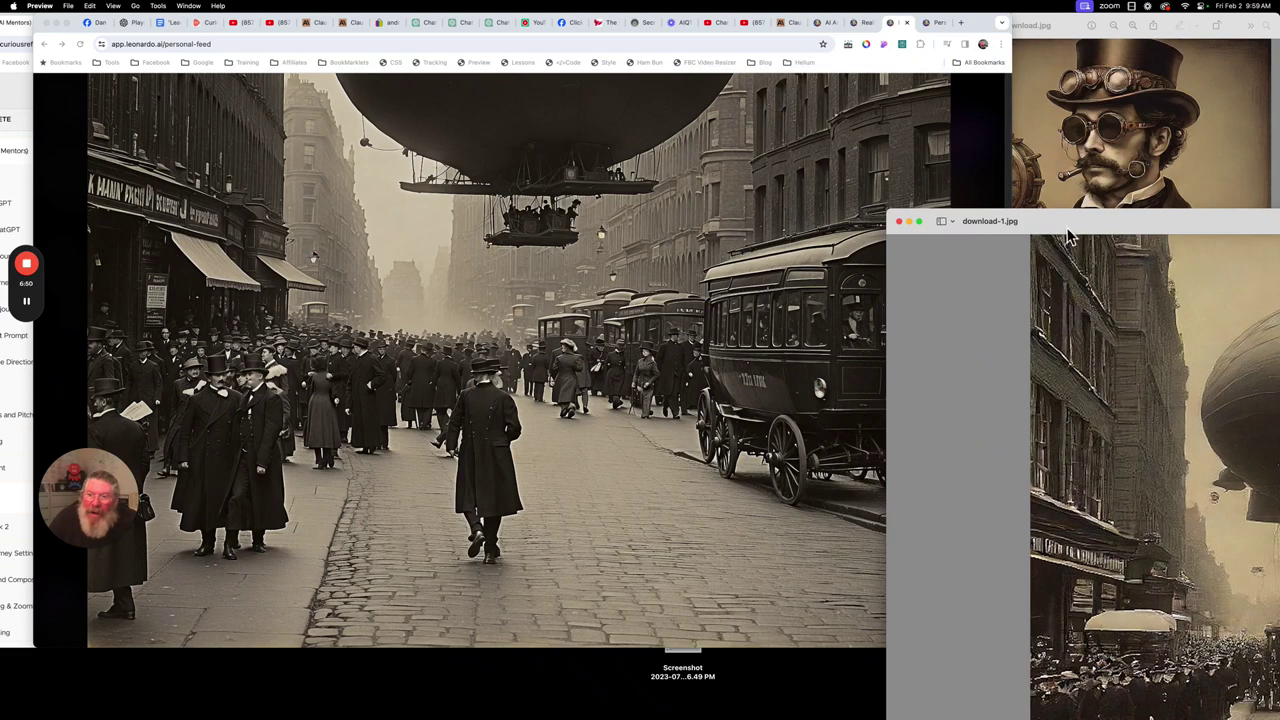
Step: Bring the download.jpg steampunk portrait window forward, shift it left, and widen it
{"action": "left_click", "coordinate": [1073, 157]}
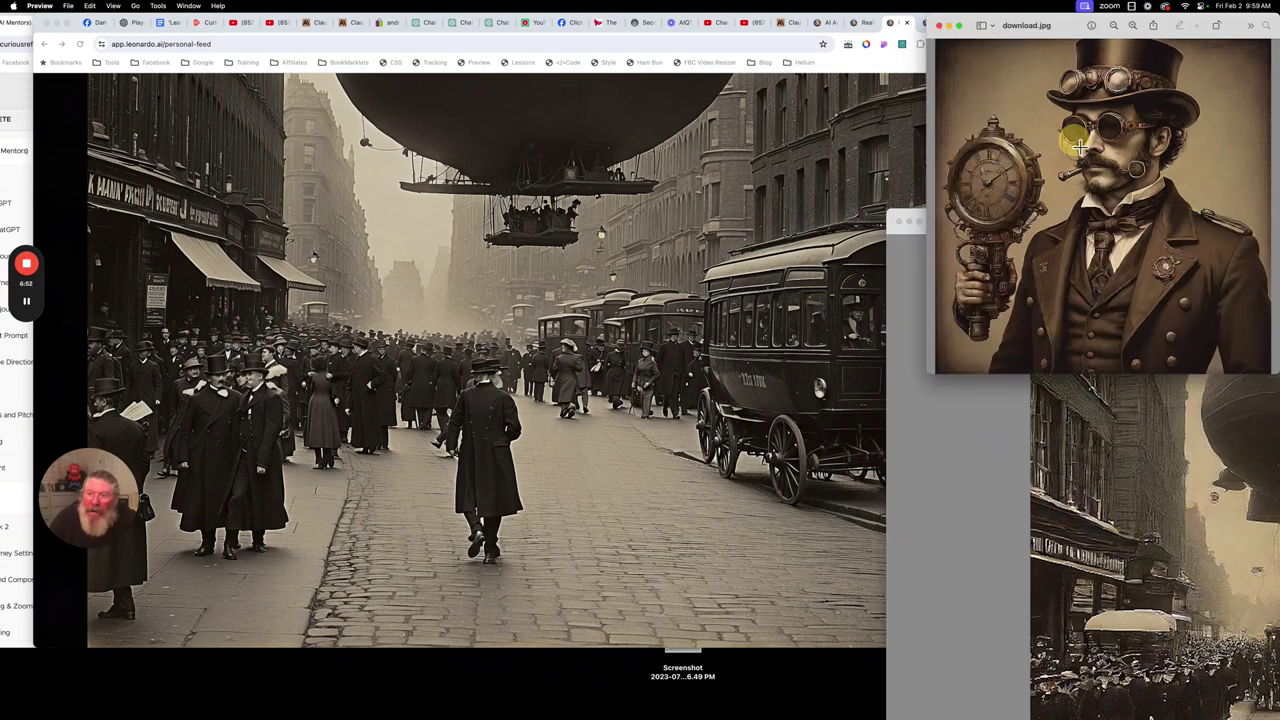
{"action": "left_click_drag", "start_coordinate": [1075, 35], "coordinate": [925, 45]}
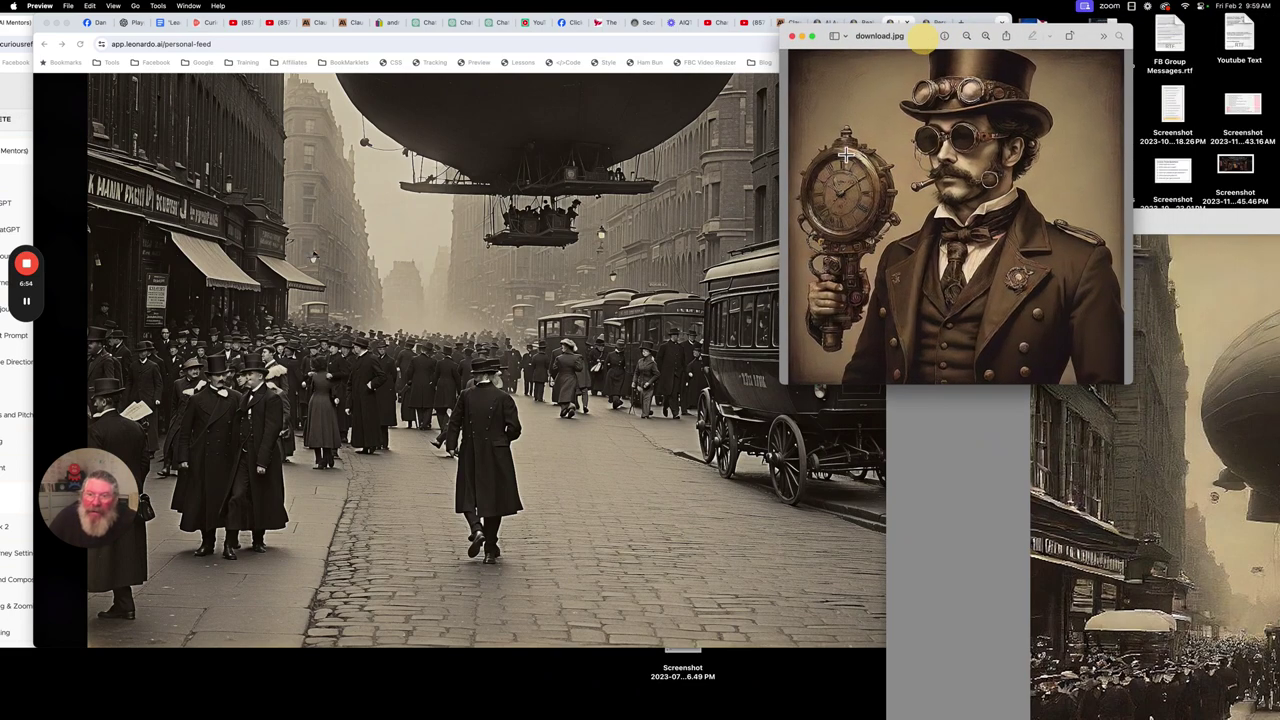
{"action": "left_click_drag", "start_coordinate": [784, 376], "coordinate": [751, 394]}
Step: Check the steampunk woman tab, then return to the Realtime Gen zeppelin tab and exit to Home
{"action": "left_click", "coordinate": [703, 234]}
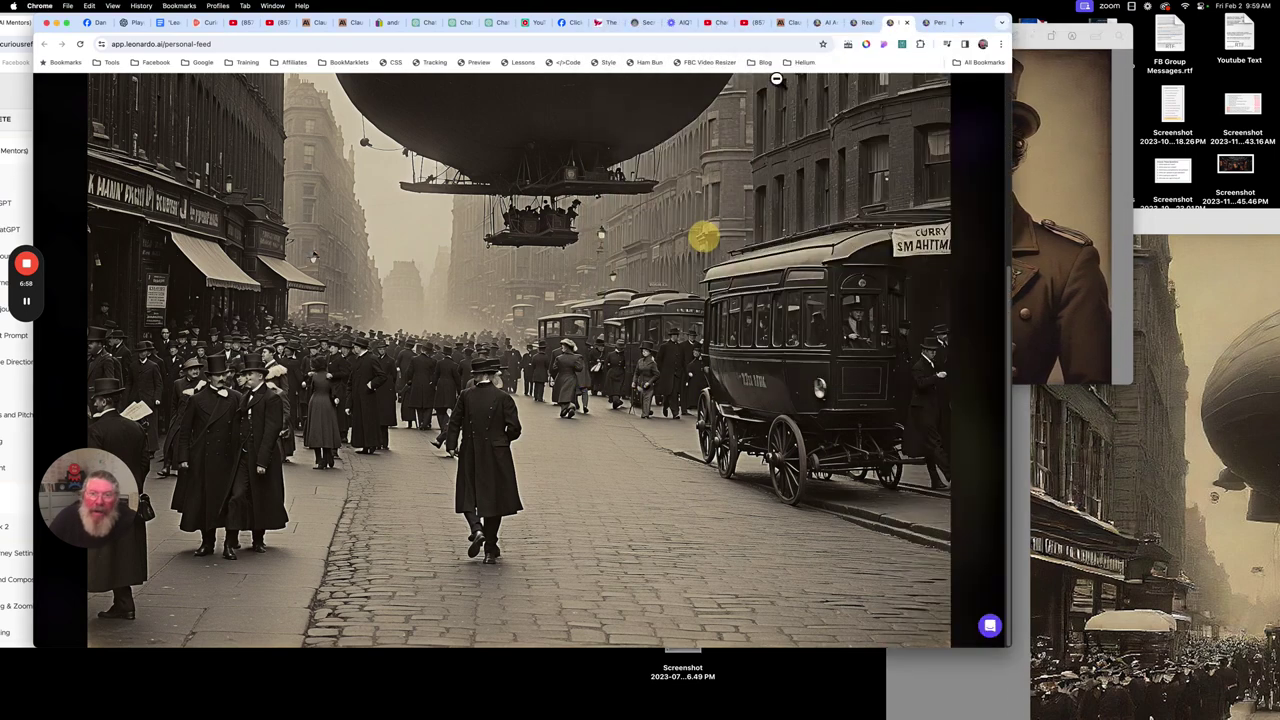
{"action": "left_click", "coordinate": [933, 23]}
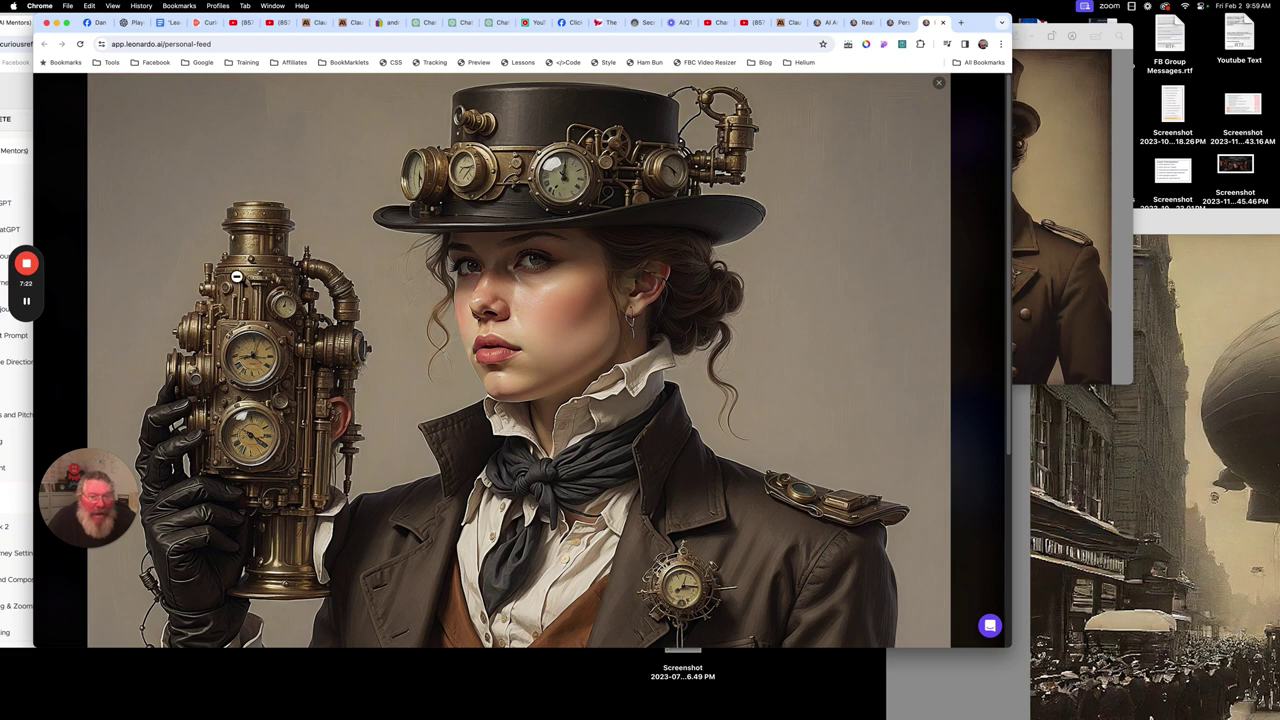
{"action": "left_click", "coordinate": [27, 304]}
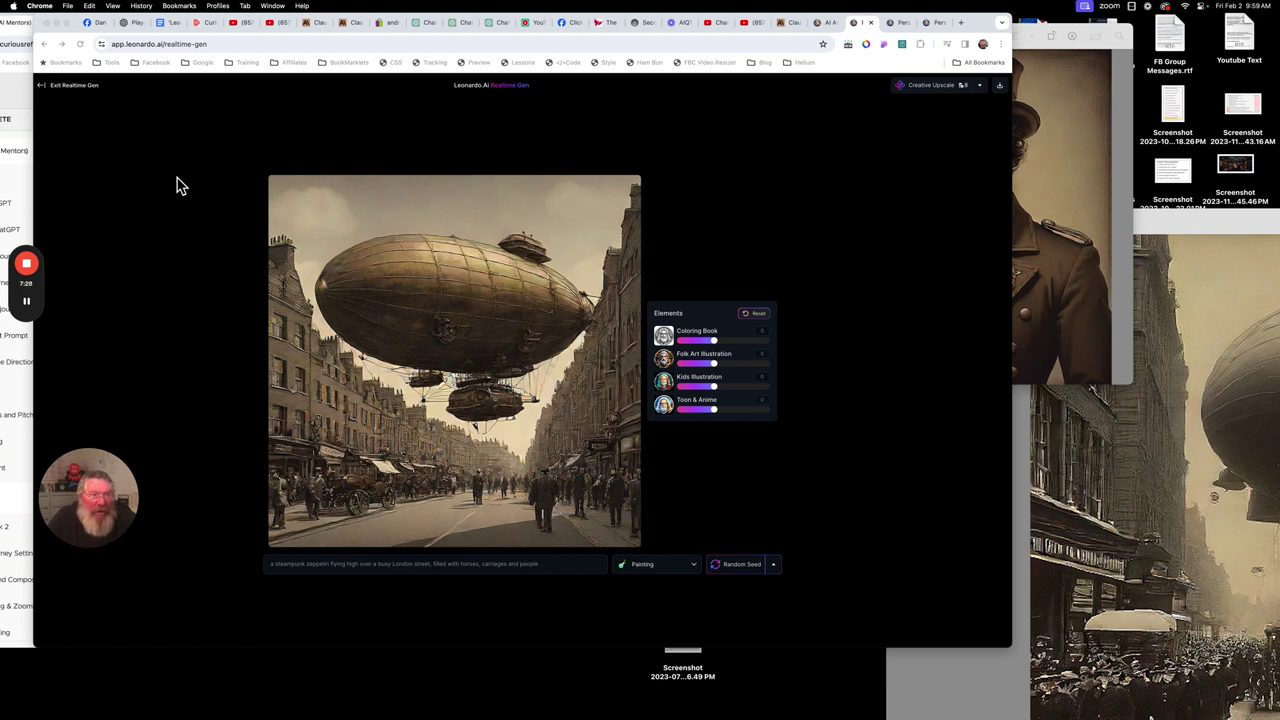
{"action": "left_click", "coordinate": [74, 88]}
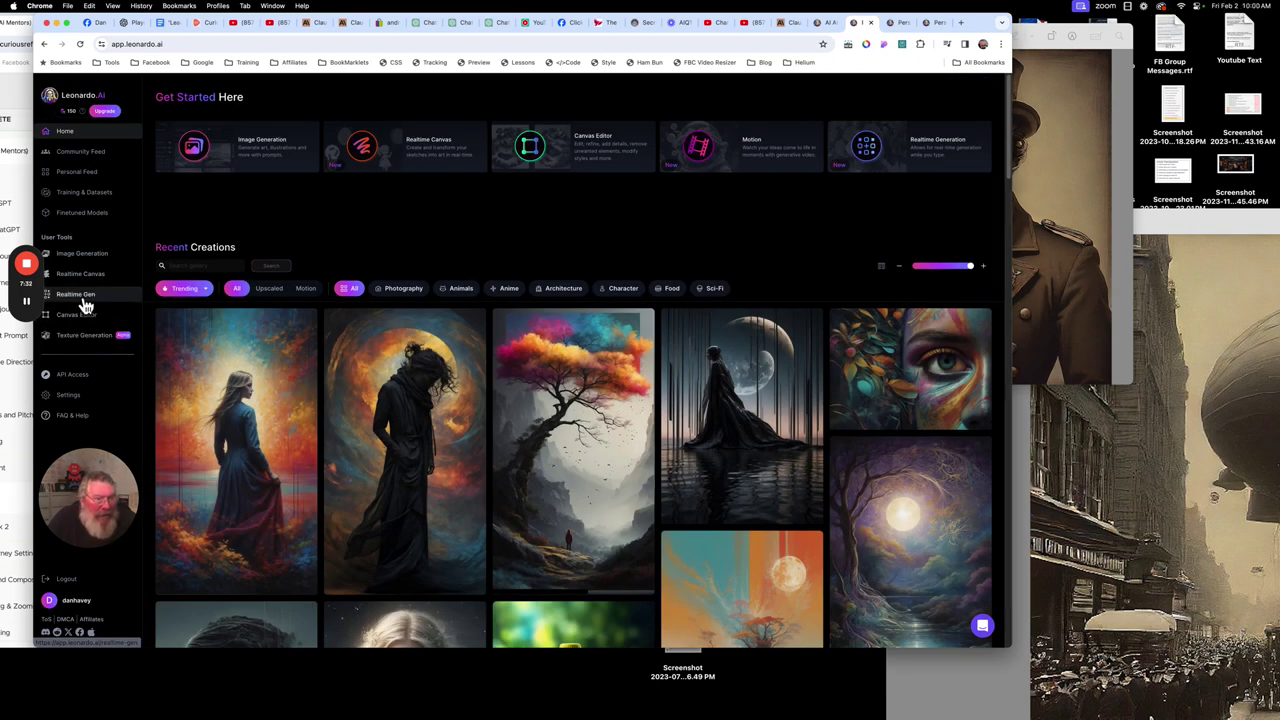